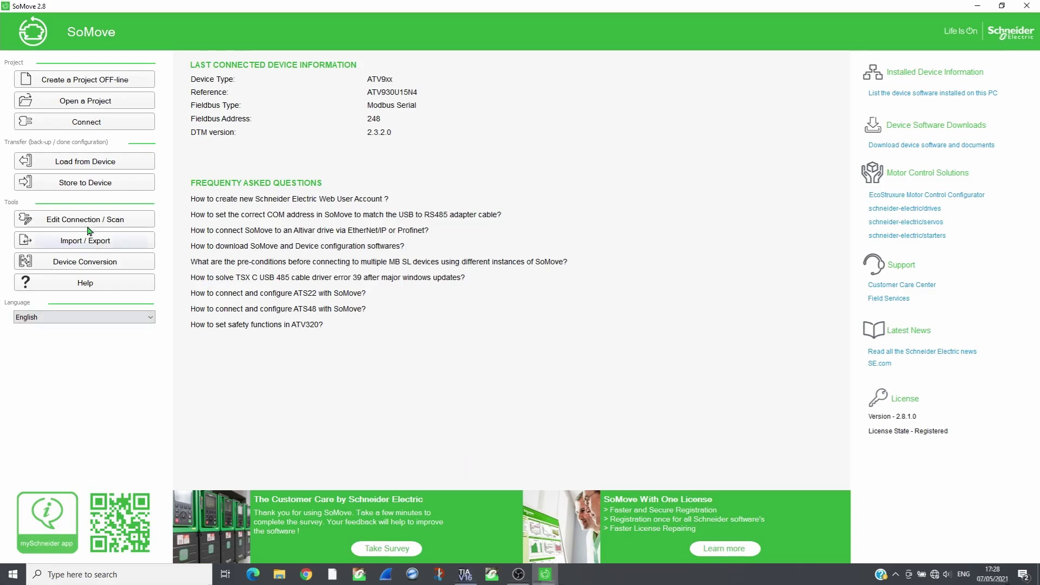
Scan the network, connect to the ATV9xx drive at address 248, and acknowledge the safety warning.
click(85, 216)
click(304, 406)
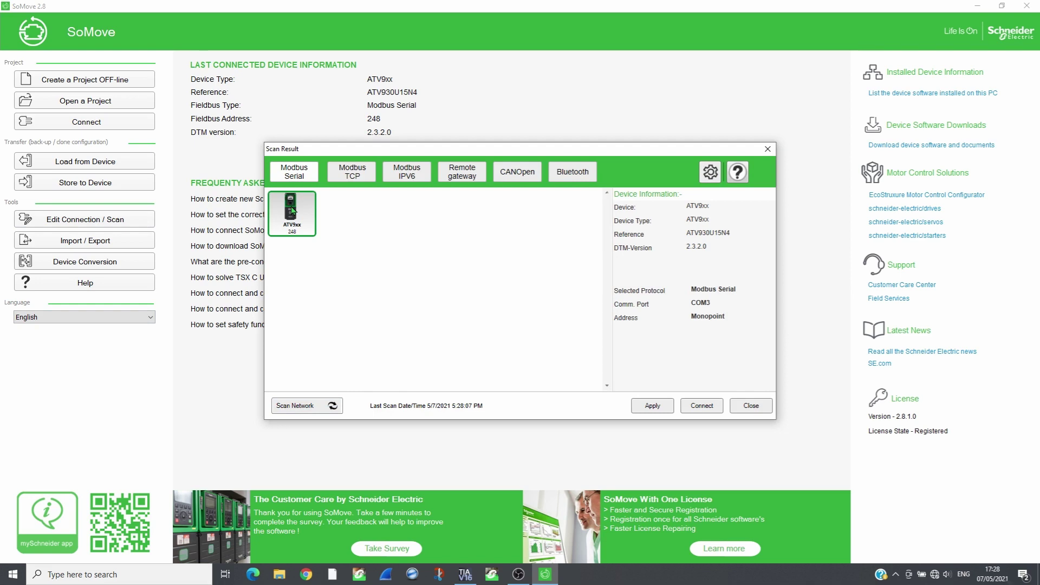
double_click(293, 211)
click(205, 388)
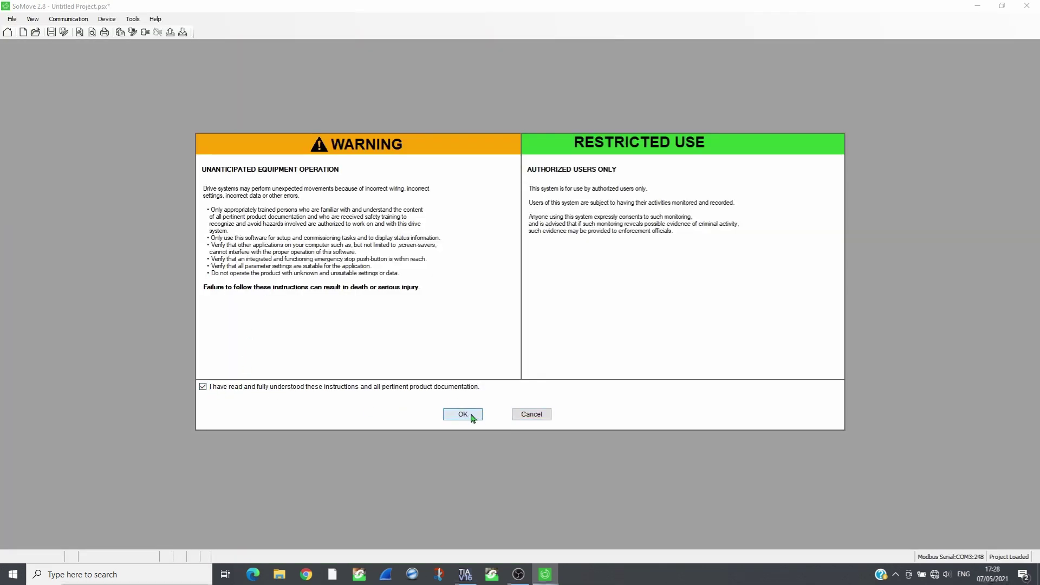
Load the drive settings, set FR1 to Reference Frequency via Com Module, and show Slave A Profibus DPV1.
click(465, 415)
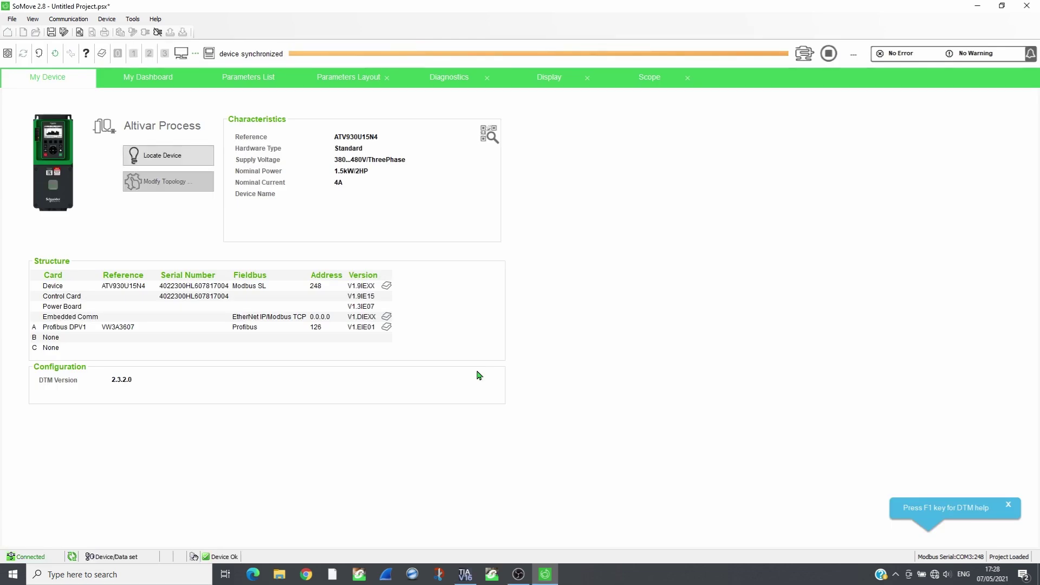
click(255, 83)
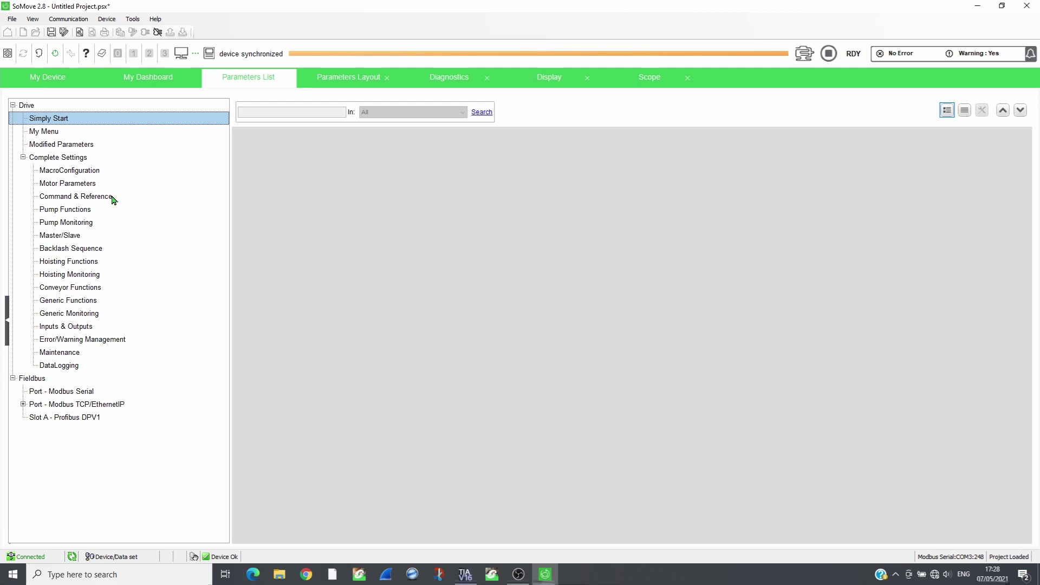
click(112, 198)
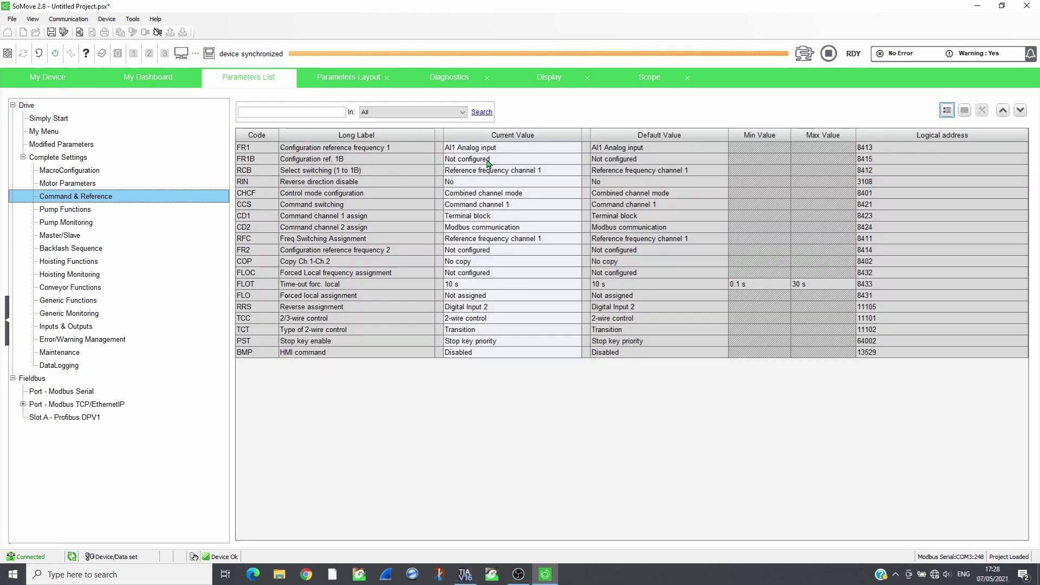
click(501, 149)
click(576, 148)
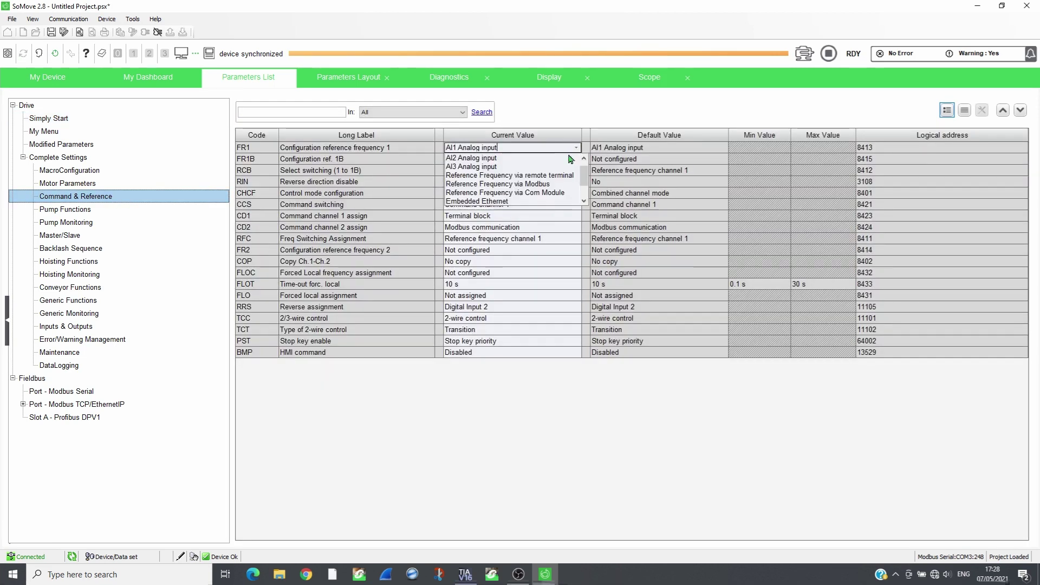
click(530, 193)
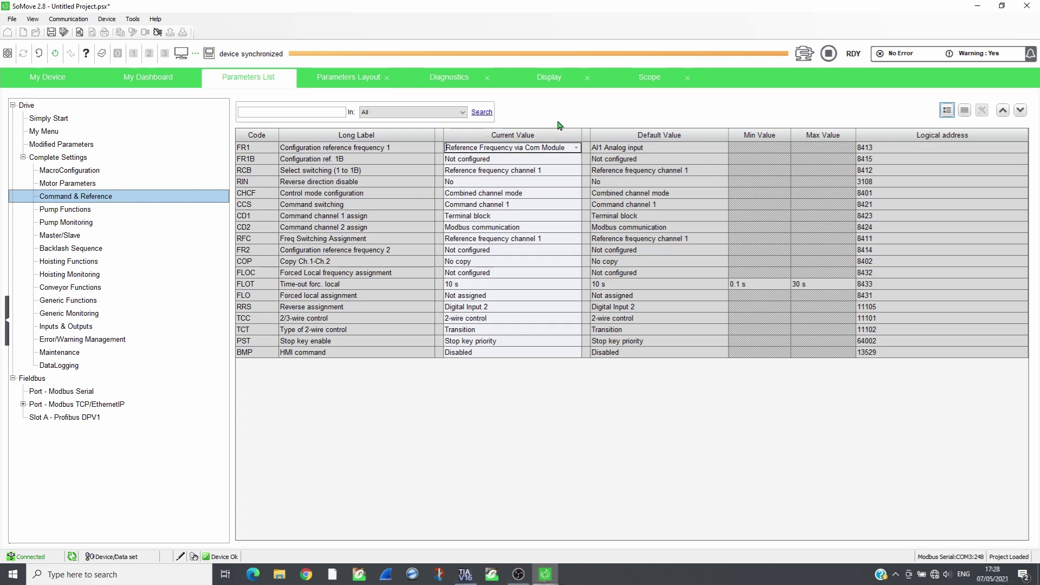
click(95, 420)
Change the drive's ADRC Profibus address from 126 to 10.
click(544, 147)
drag(544, 150, 477, 151)
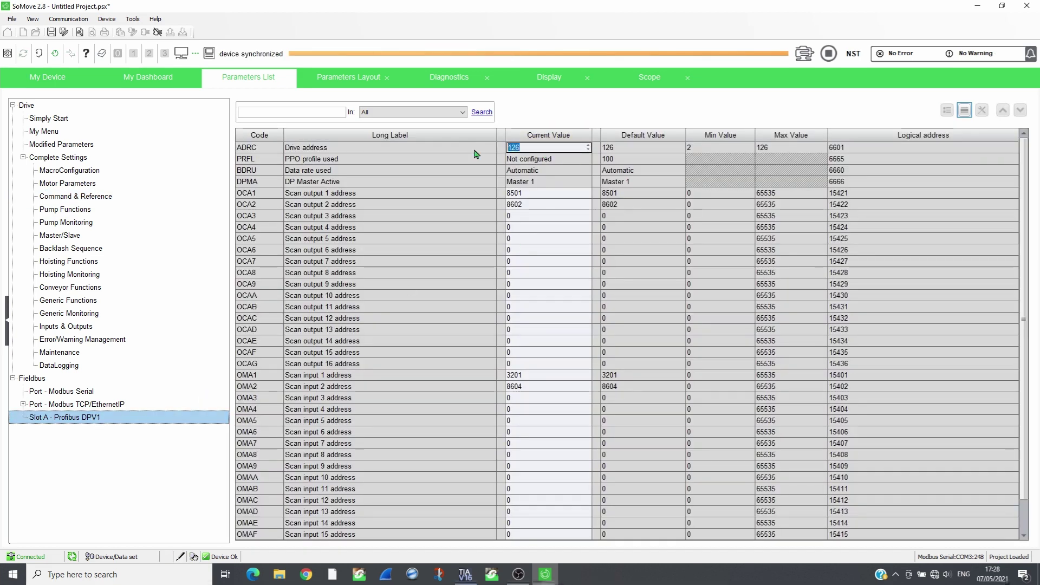
text(10)
key(Return)
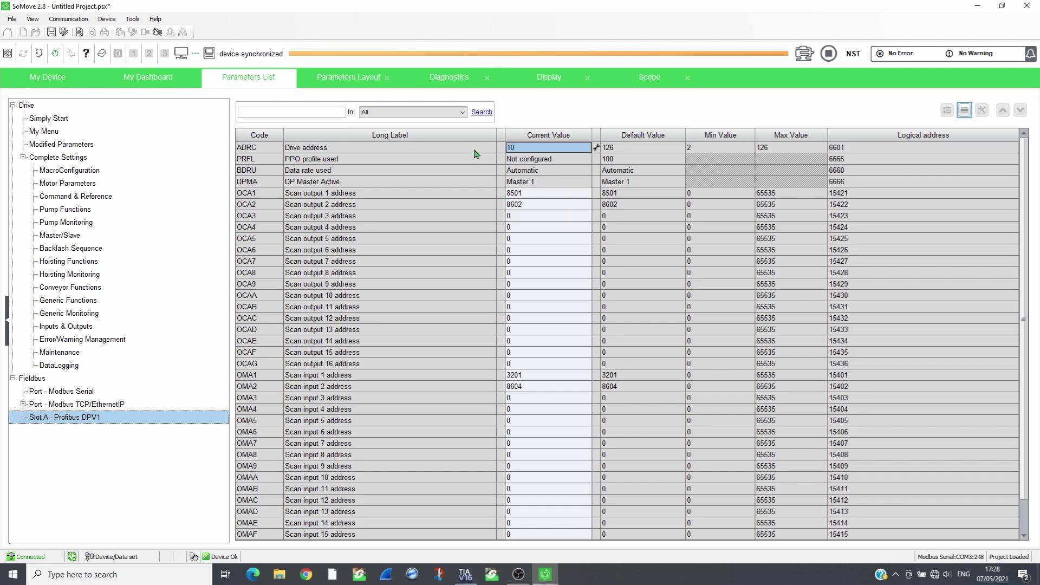
Restart the drive, reconnect by storing settings to the device, then return to TIA Portal.
click(107, 19)
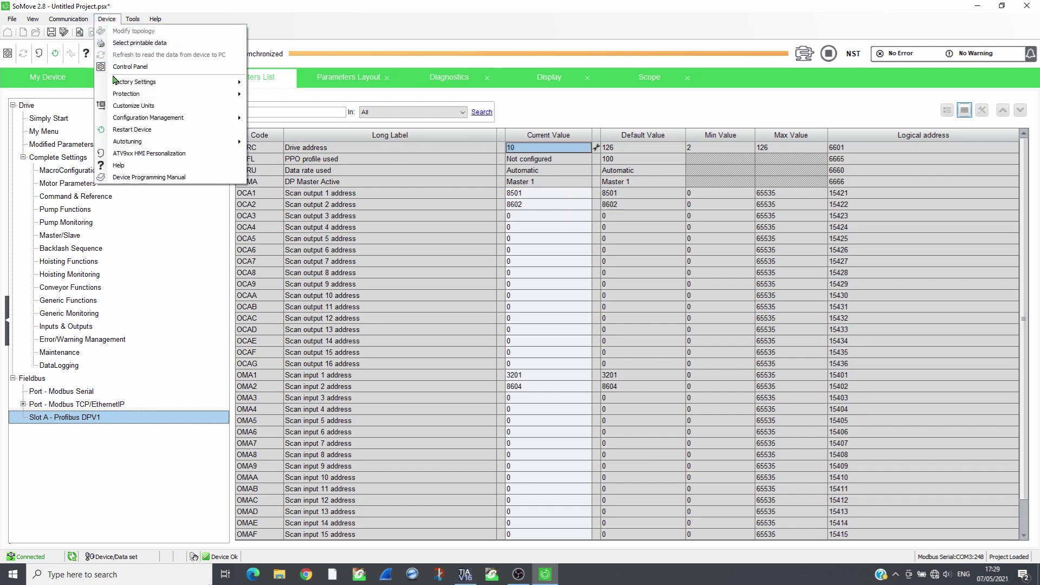
click(126, 130)
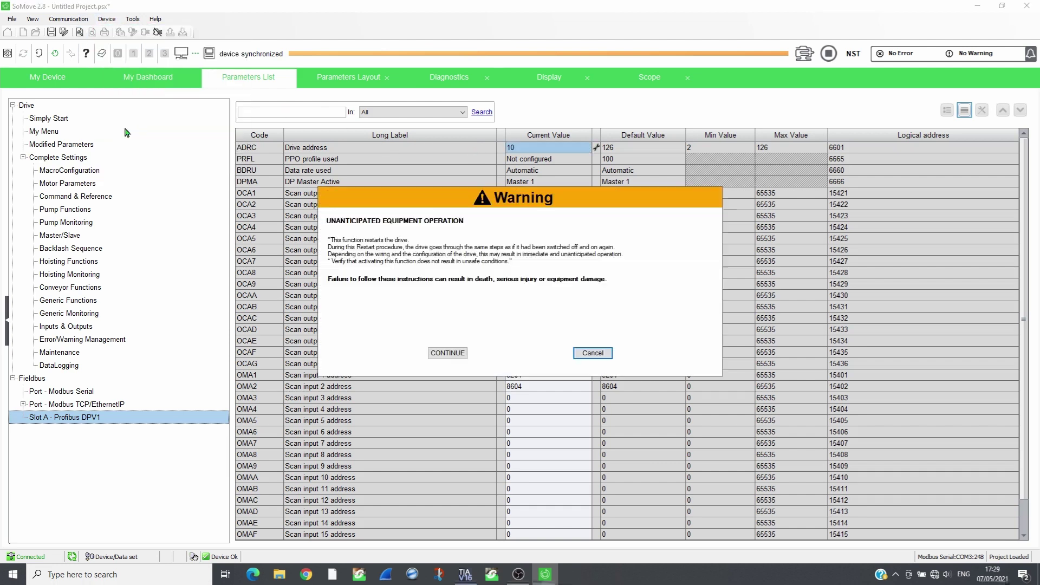
click(448, 355)
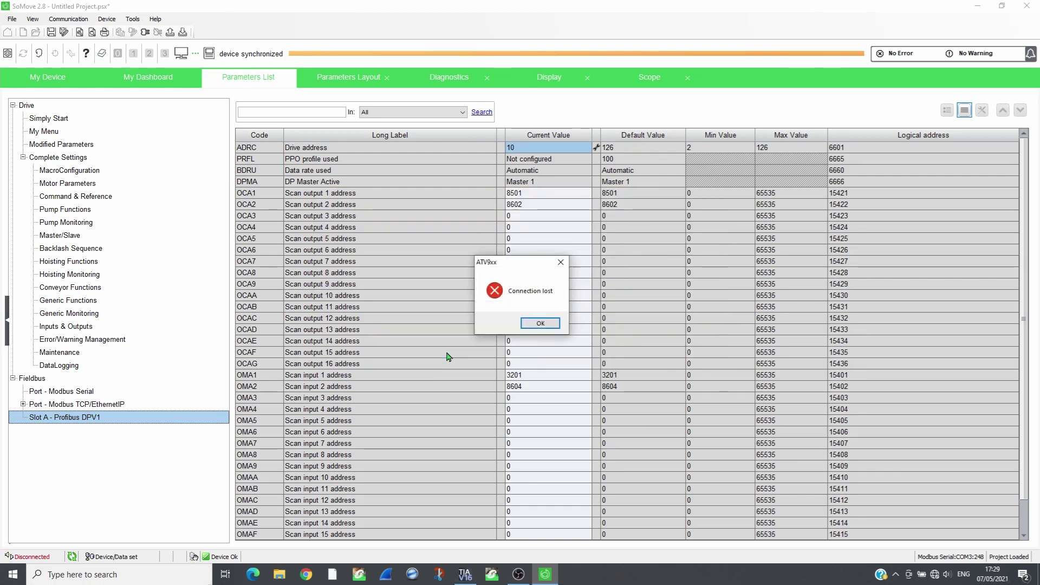
click(542, 324)
click(145, 34)
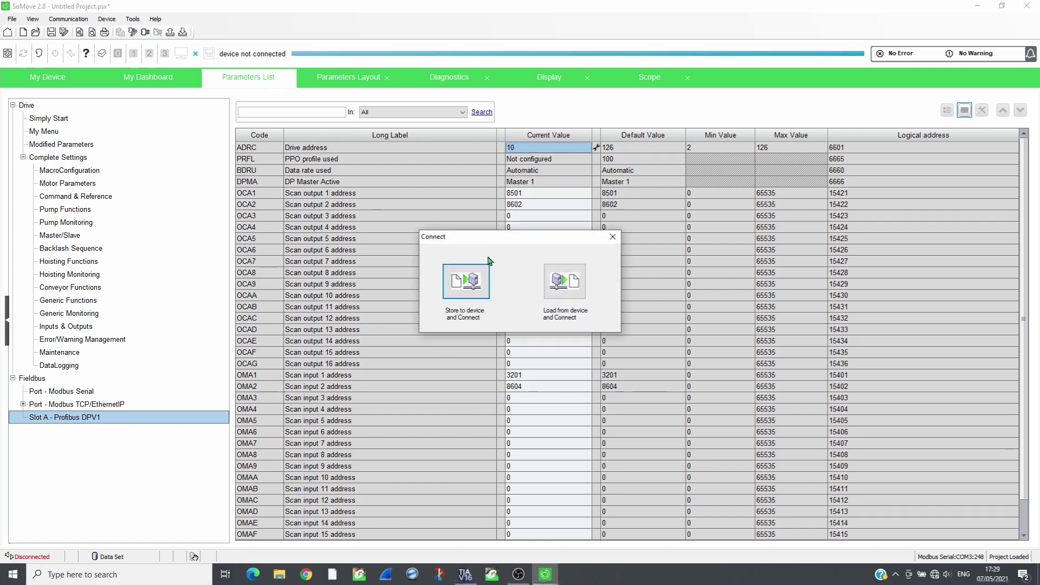
click(562, 282)
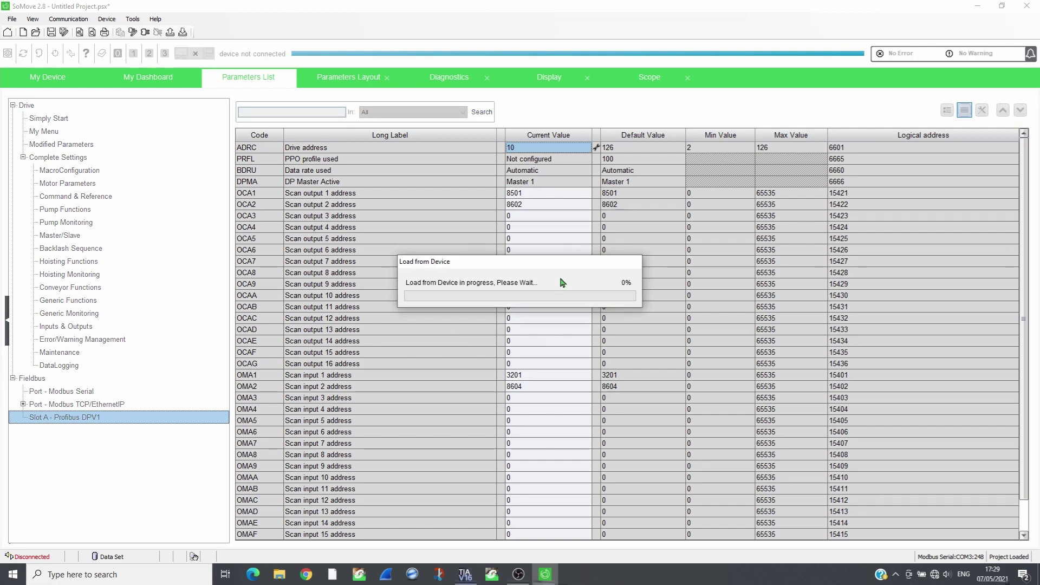
click(95, 195)
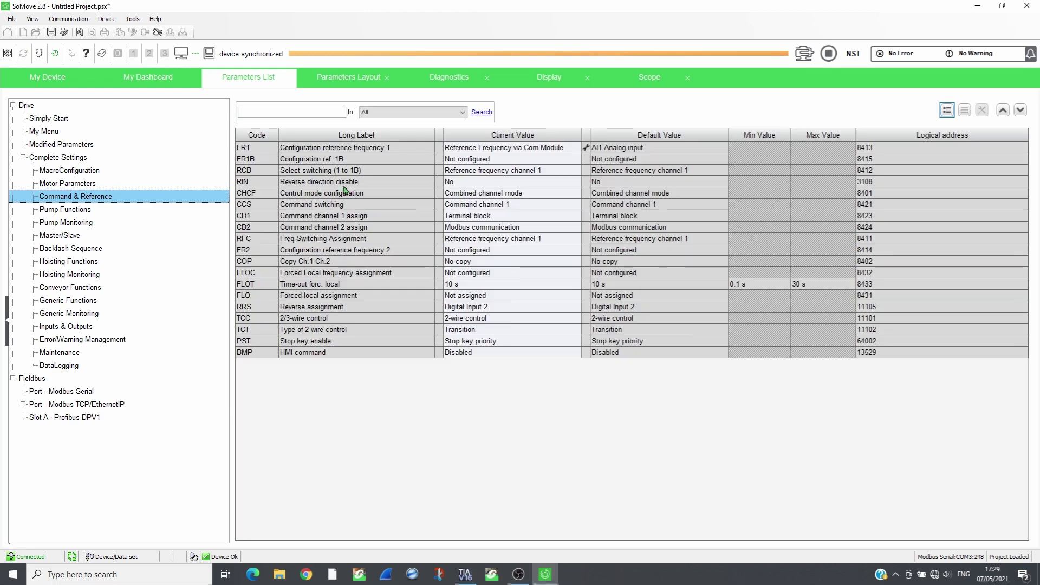
key(alt+Tab)
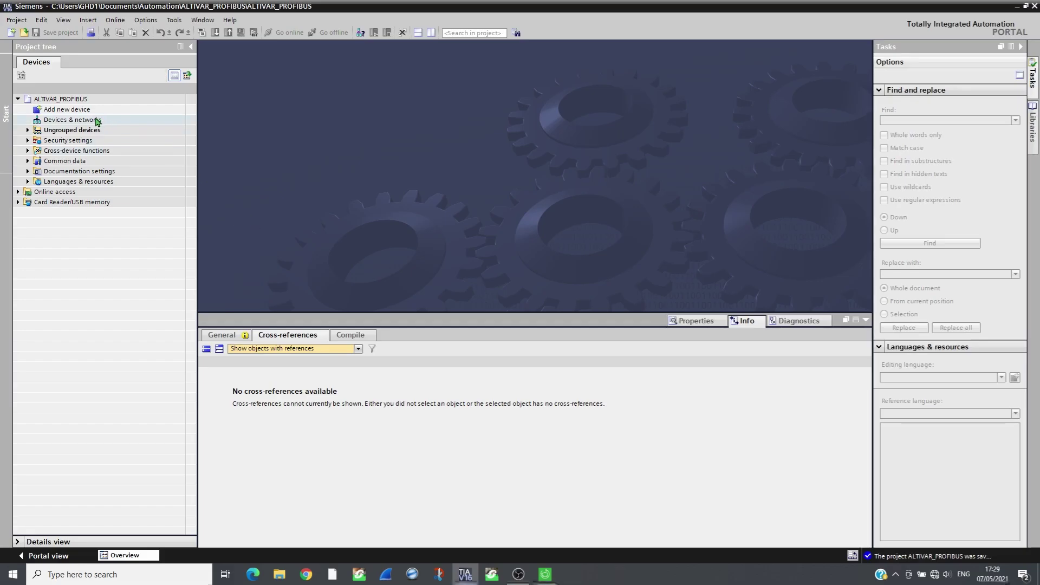
Point the GSD manager's source path to the Desktop GSD ATV900 folder.
click(148, 20)
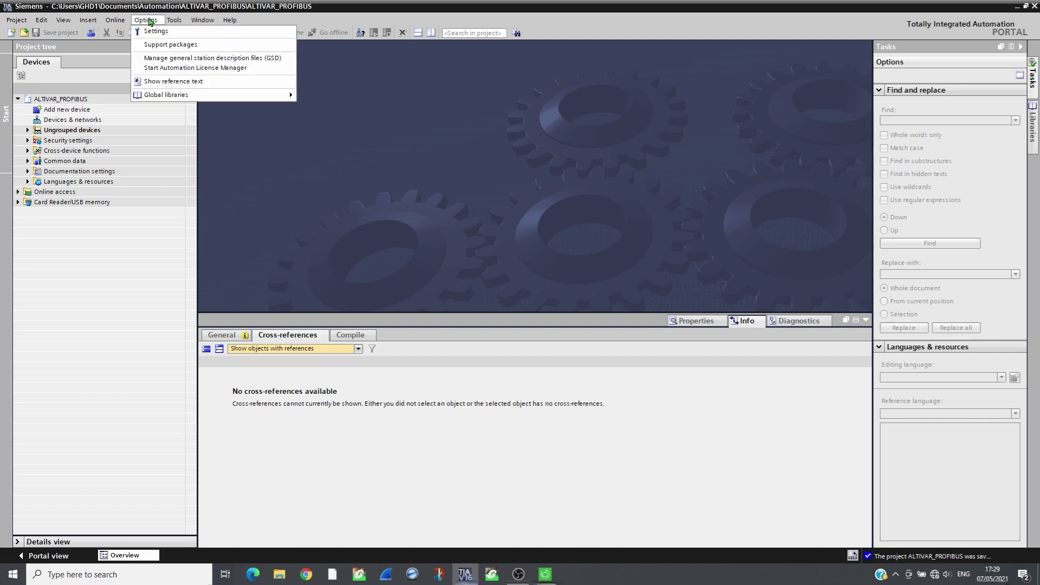
click(164, 58)
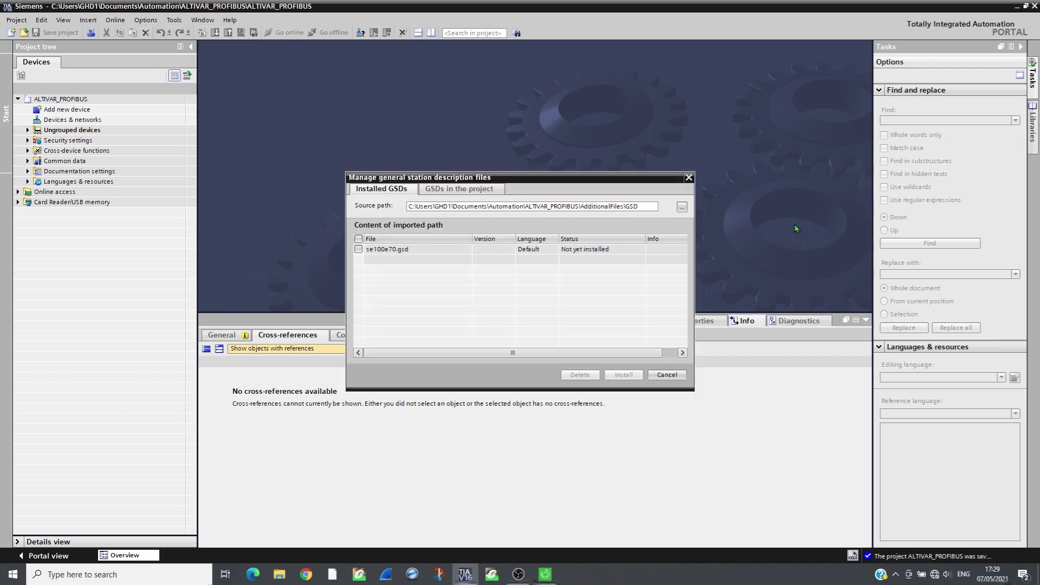
click(682, 207)
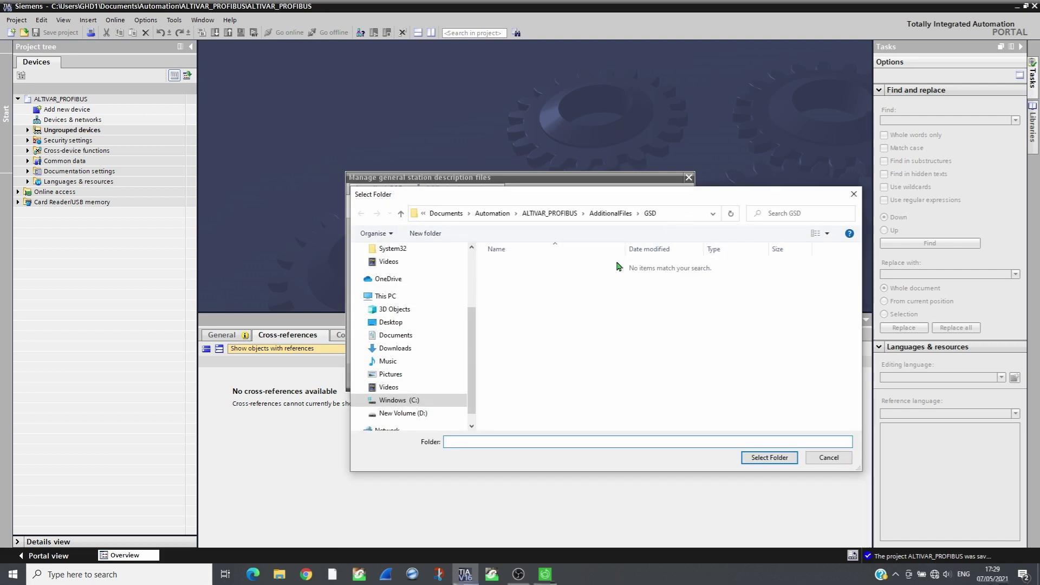
click(391, 322)
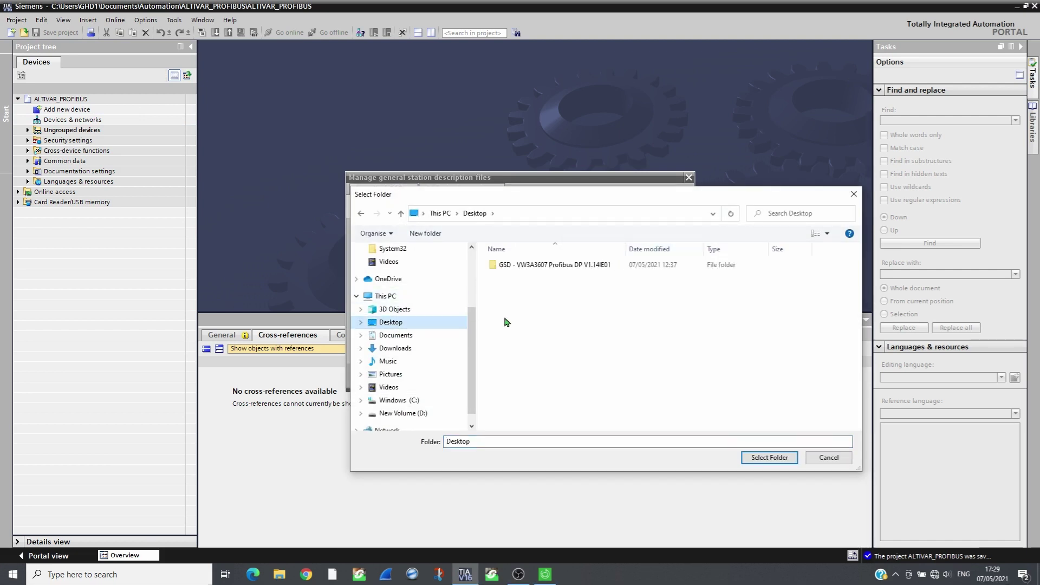
double_click(564, 266)
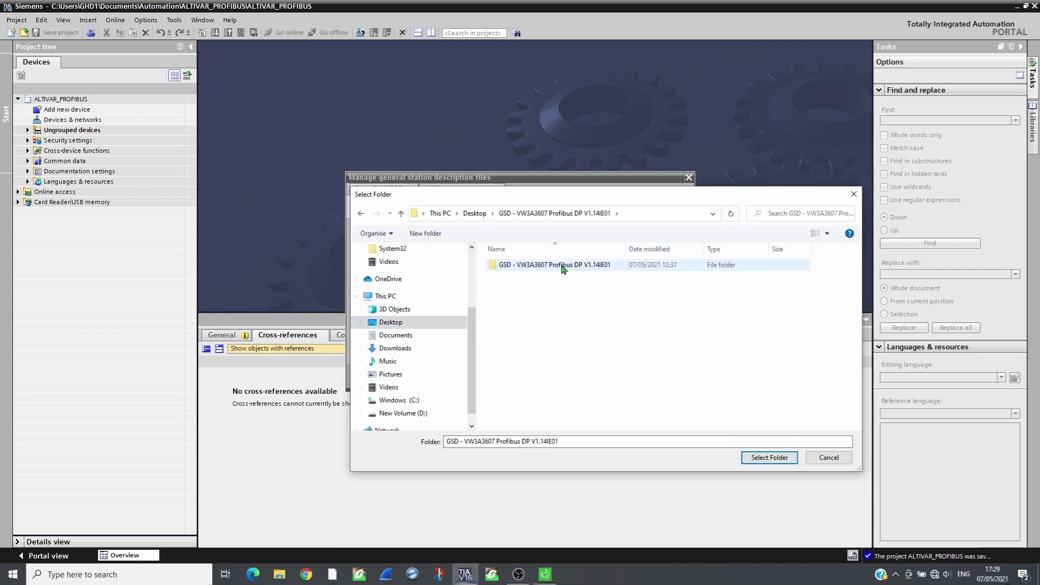
double_click(563, 266)
click(508, 312)
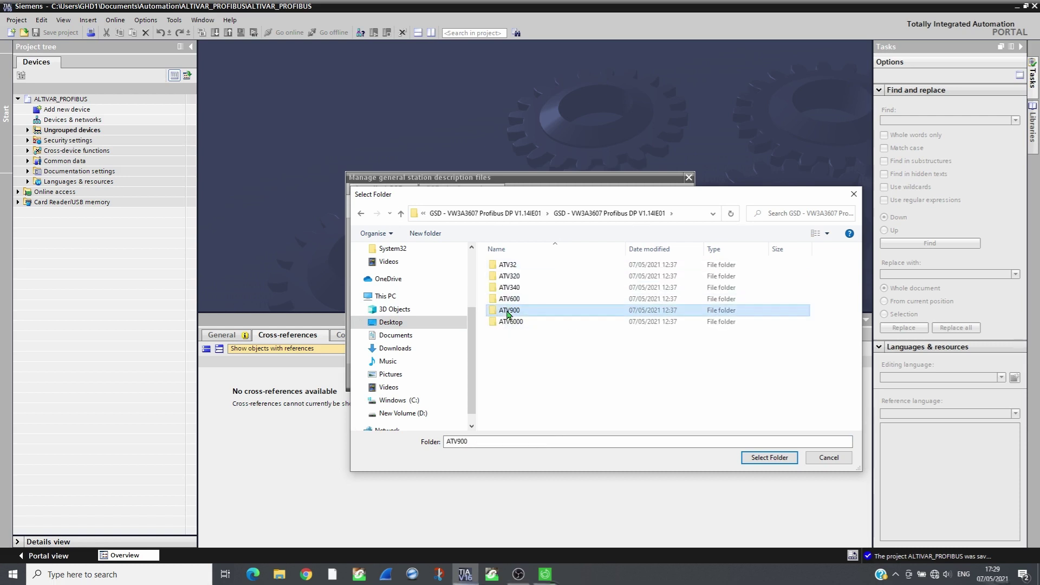
double_click(509, 312)
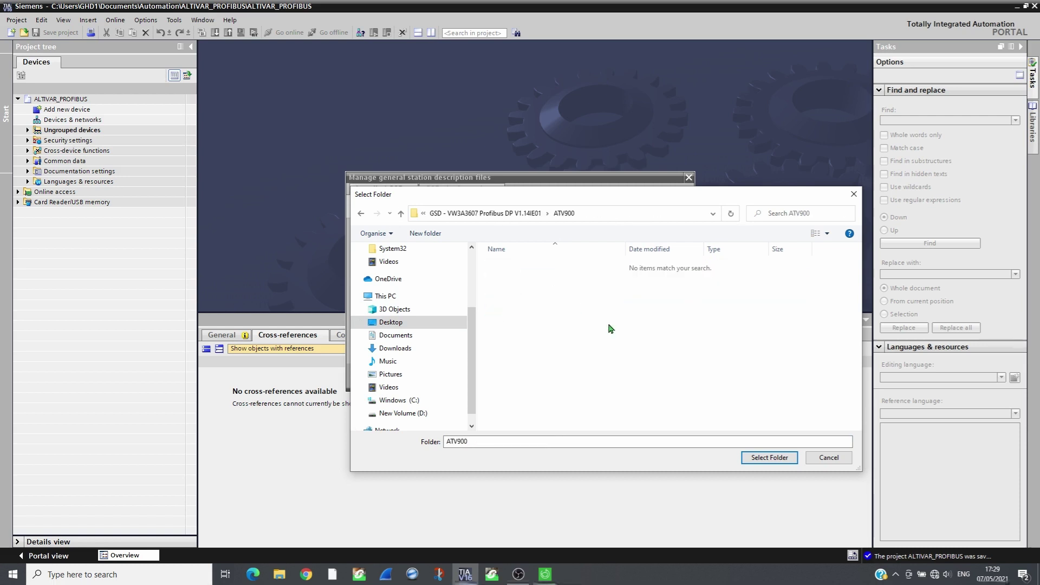
click(763, 461)
Install SE100E70.gsd and close the GSD manager.
click(358, 238)
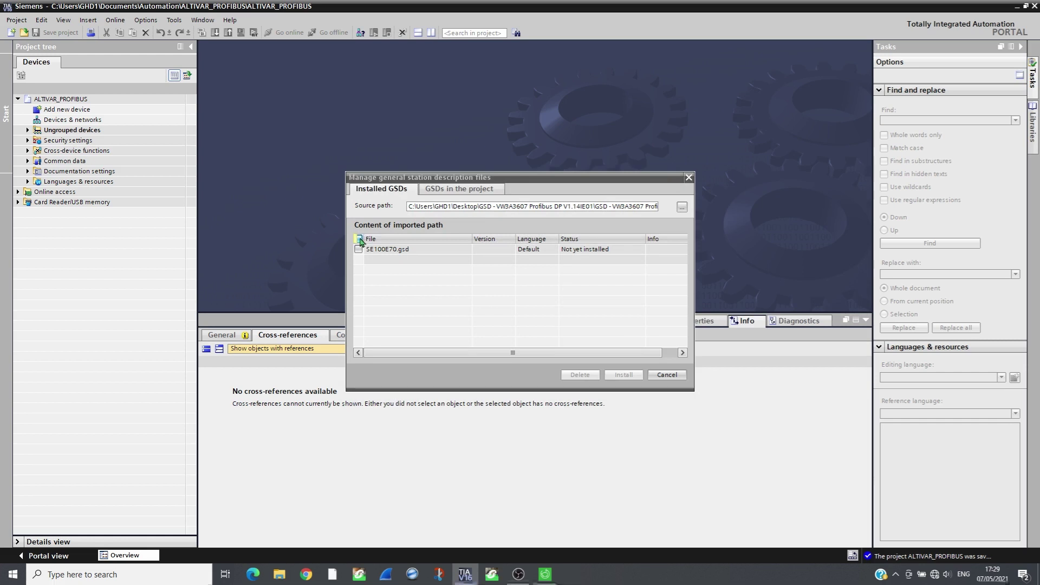
click(623, 374)
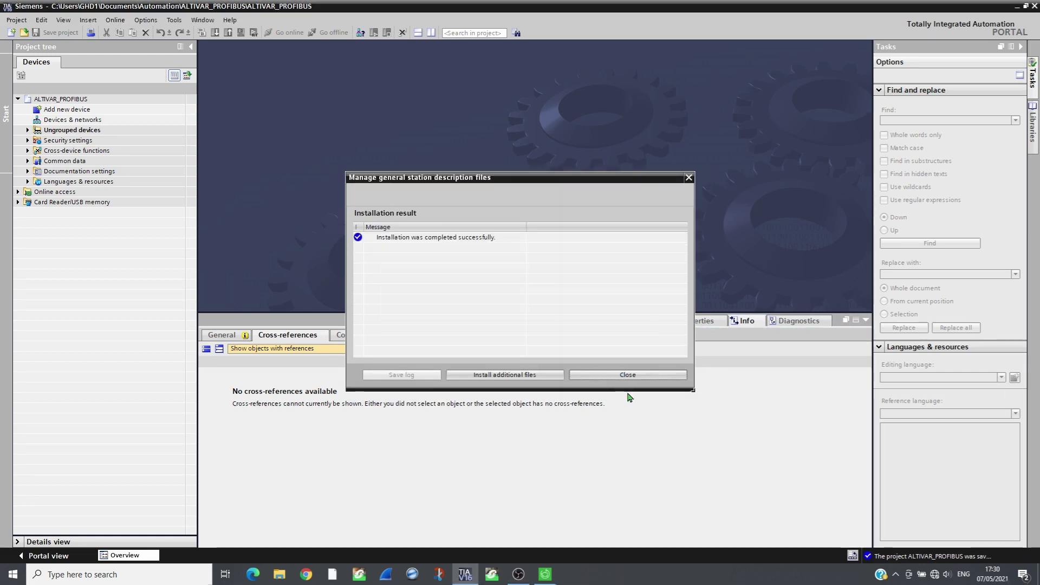
click(609, 377)
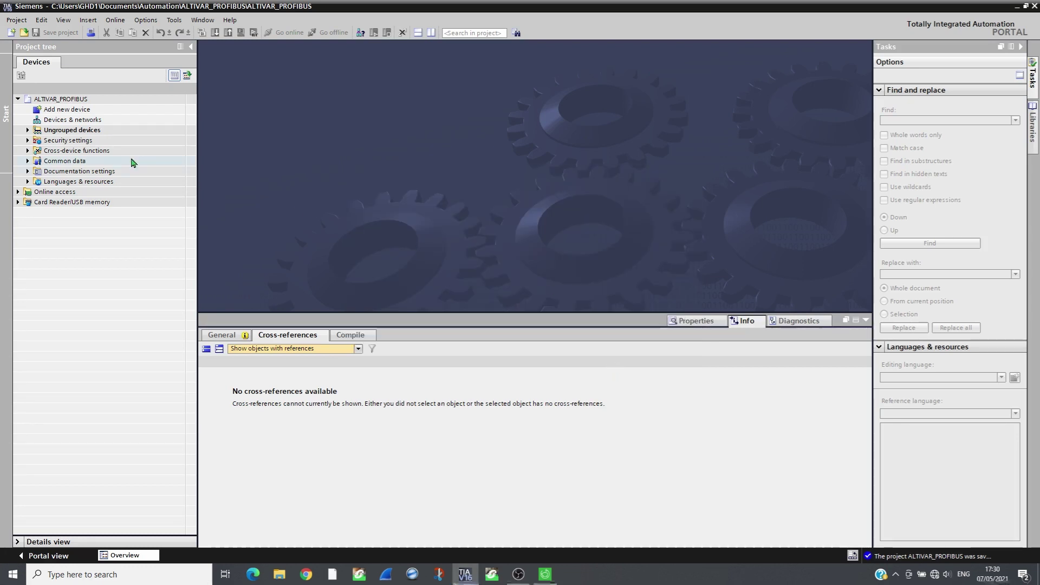
Add a SIMATIC S7-1500 CPU 1516-3 PN/DP to the project as PLC_1.
click(83, 113)
double_click(83, 112)
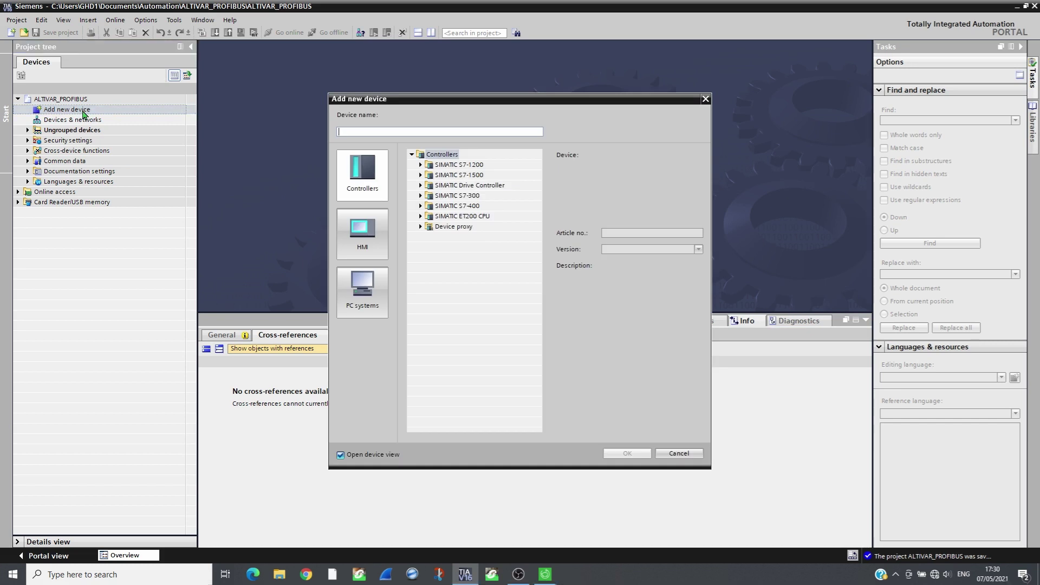
click(420, 175)
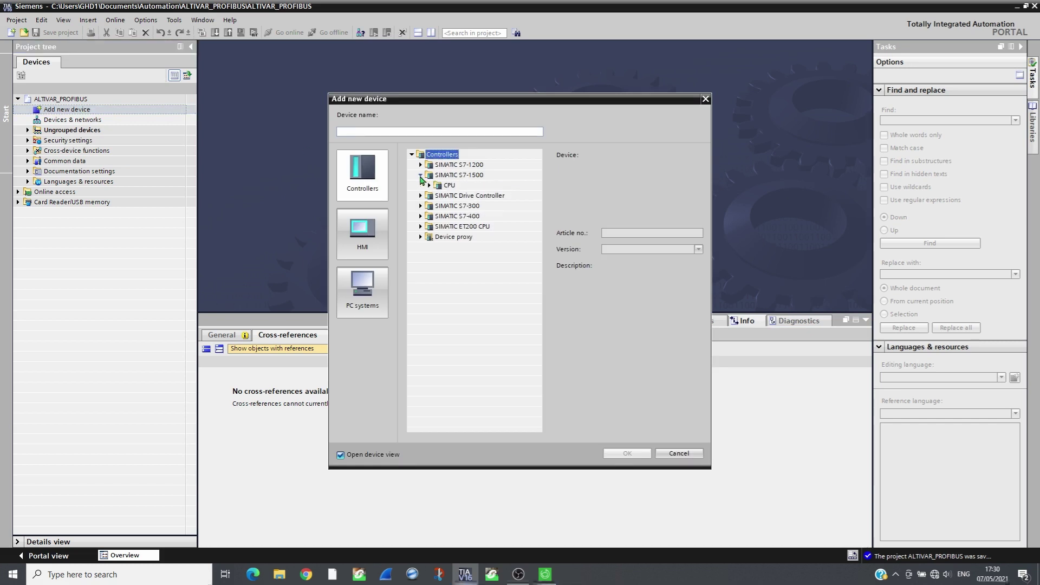
click(430, 186)
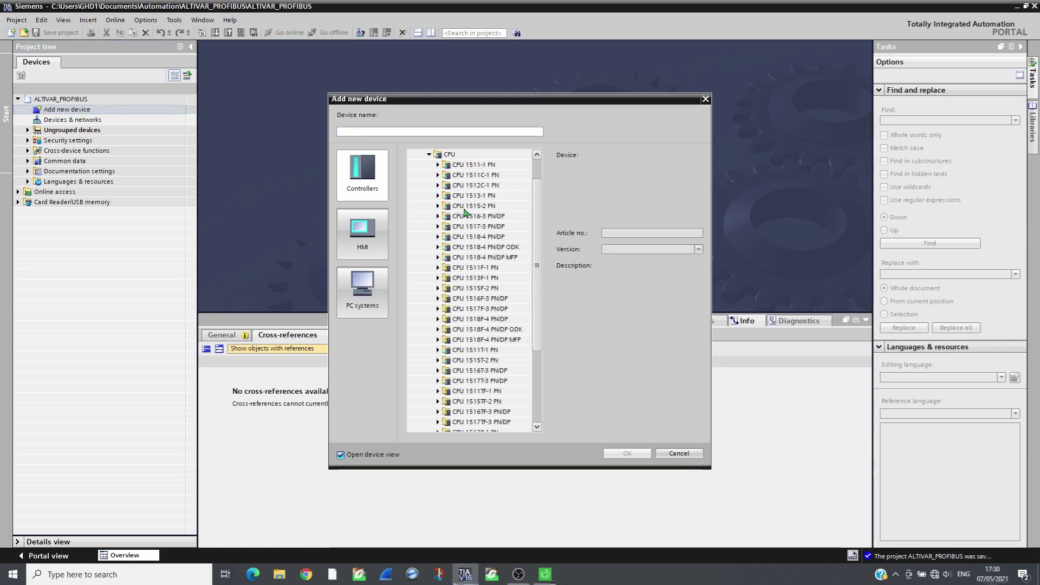
click(438, 216)
double_click(463, 245)
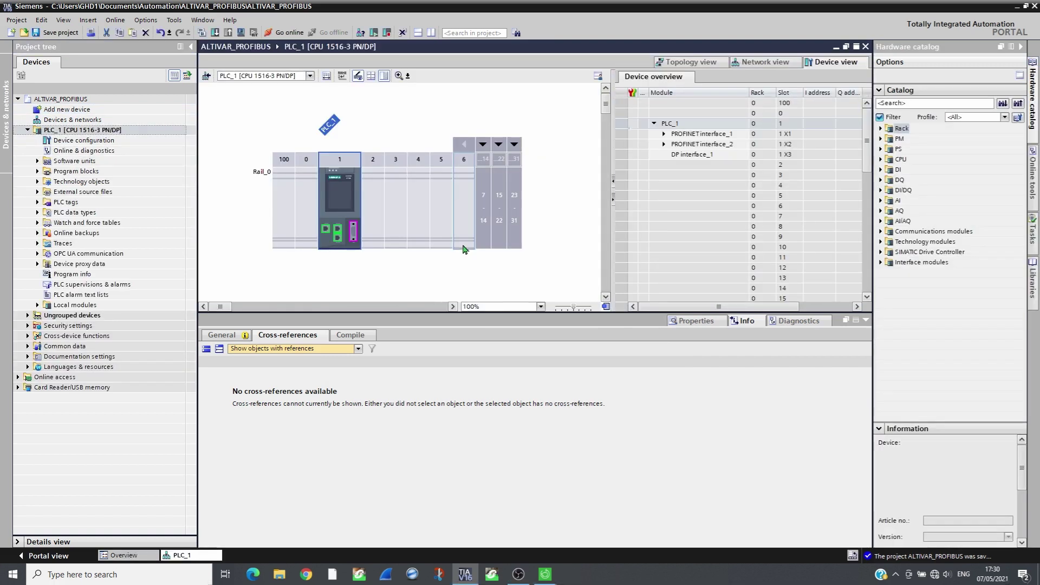
Place a Schneider ATV9x0 PROFIBUS drive in network view and assign it to PLC_1's DP interface.
click(748, 63)
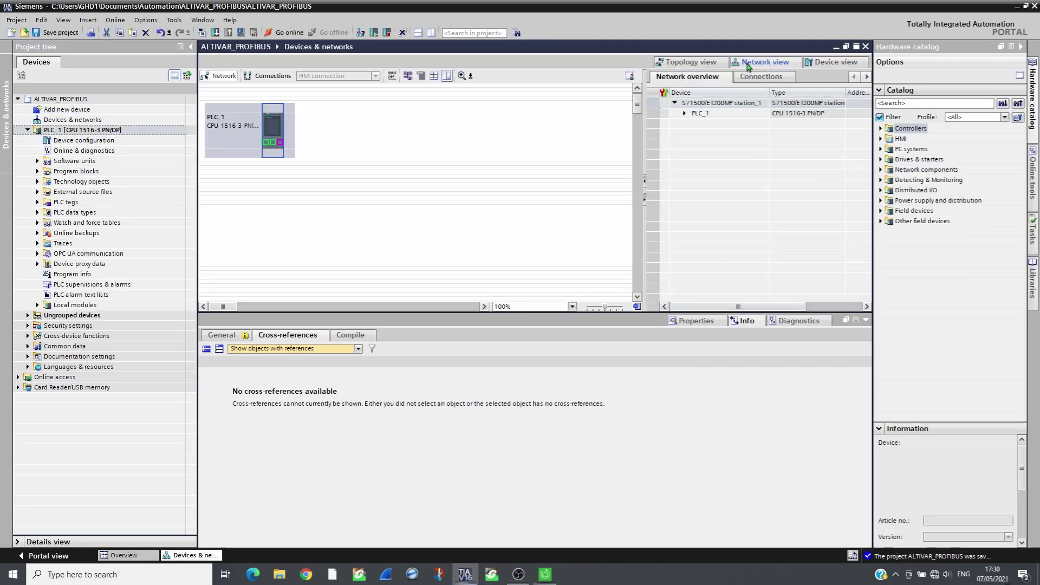
click(880, 221)
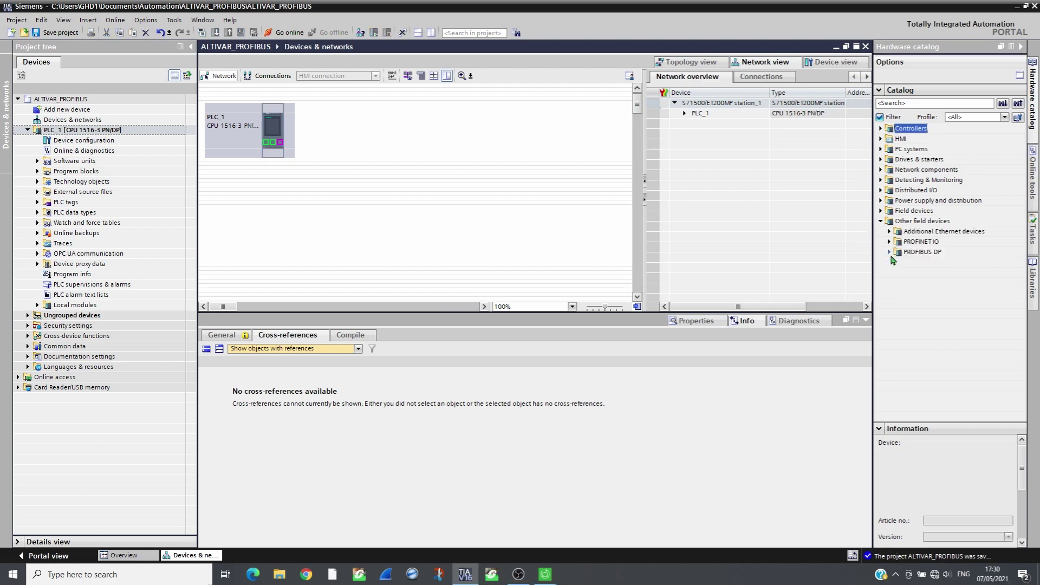
click(890, 252)
click(898, 263)
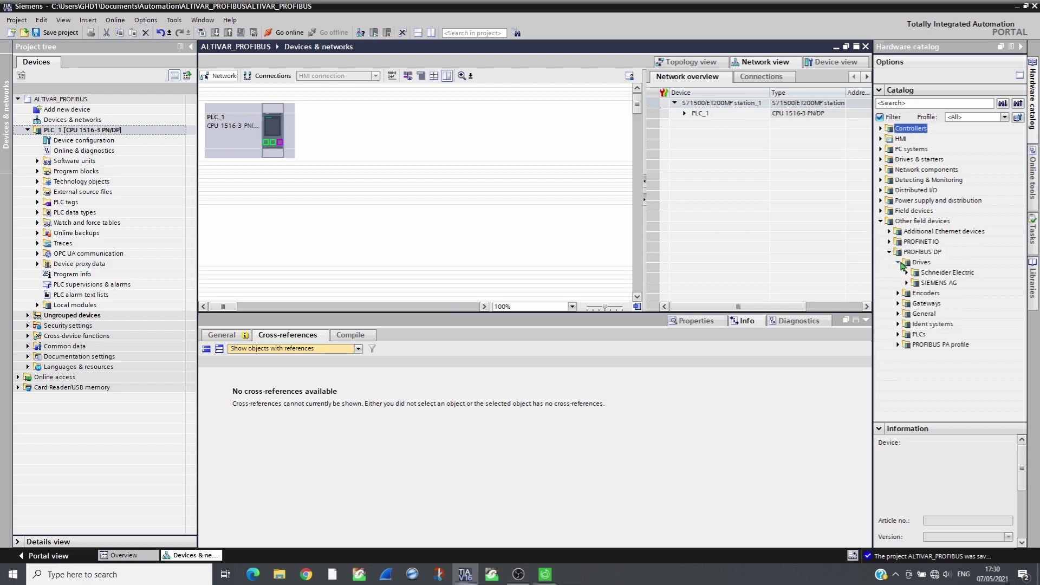
click(906, 273)
click(916, 283)
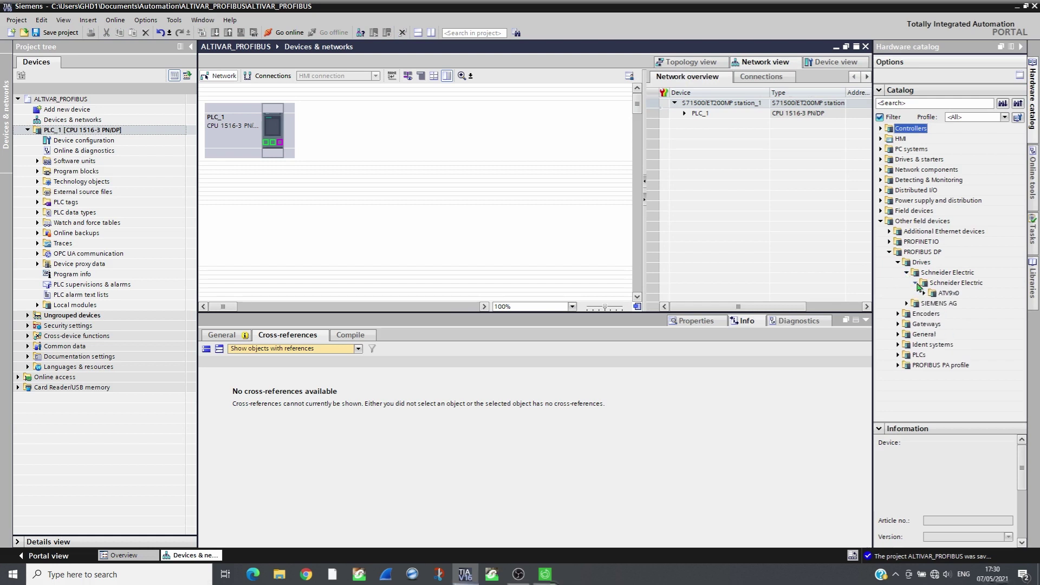
click(934, 295)
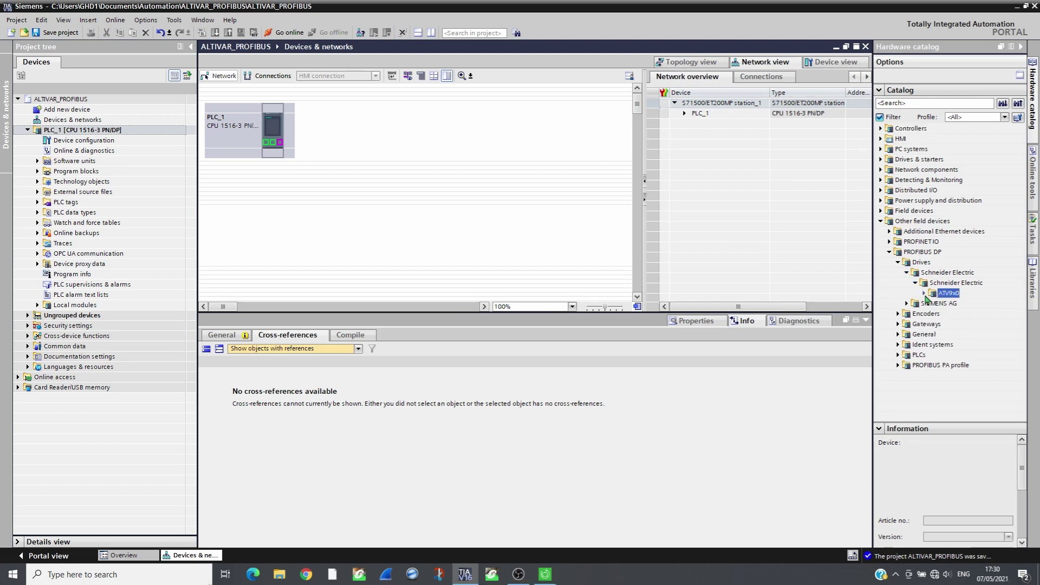
click(924, 294)
click(937, 304)
drag(941, 307, 359, 134)
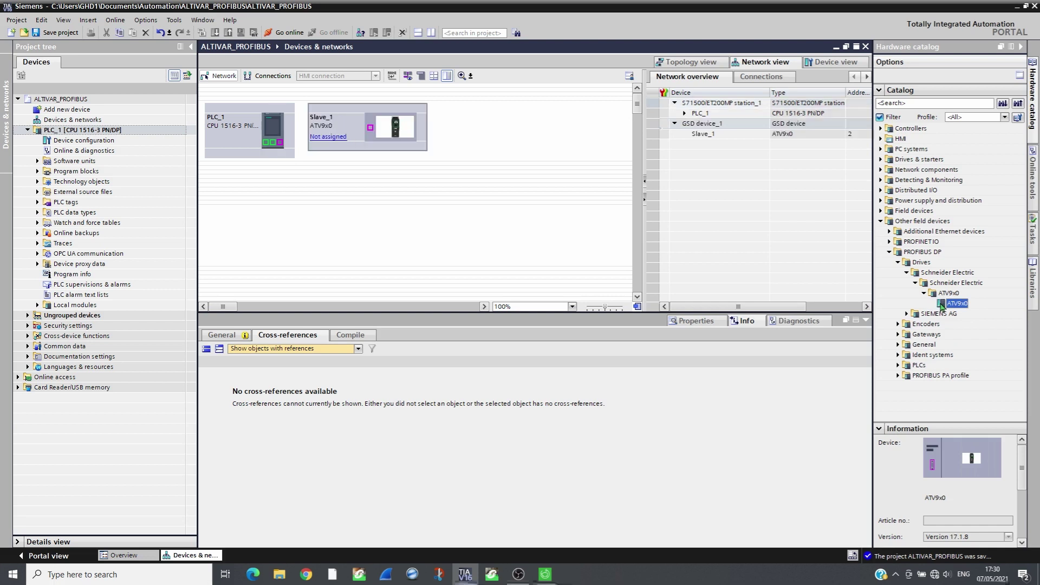
click(338, 137)
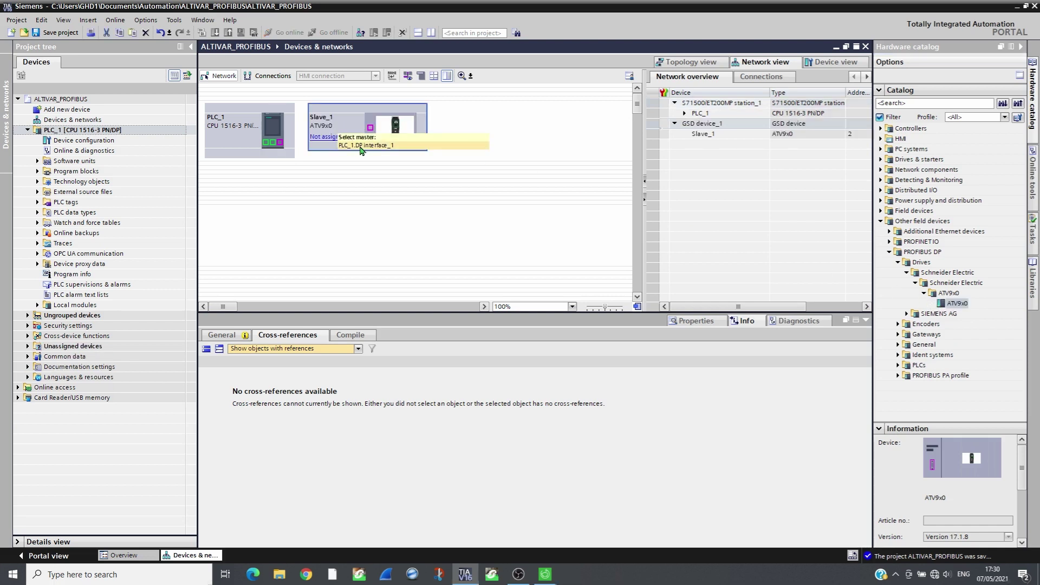
click(362, 146)
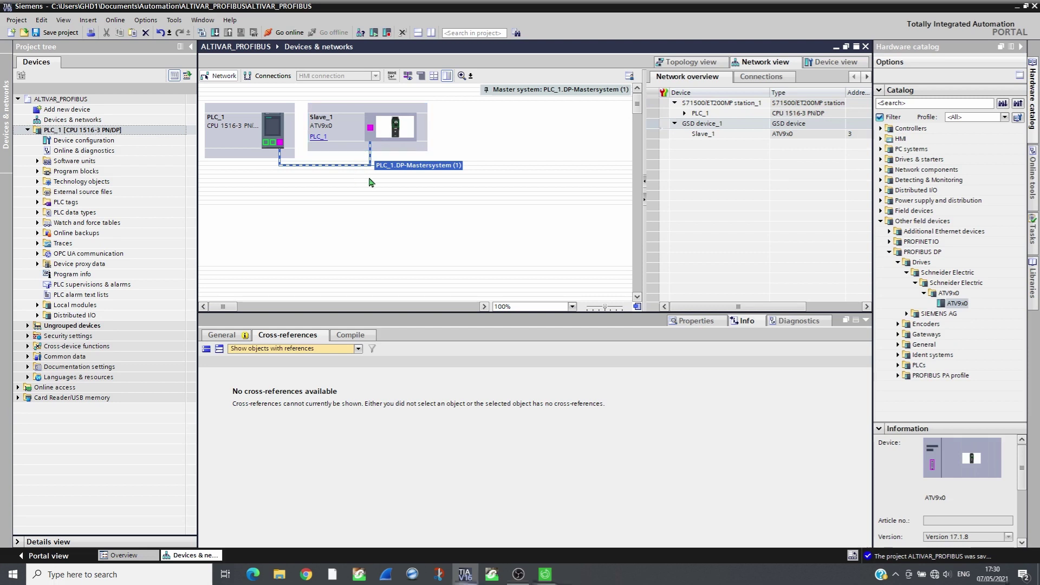
Change Slave_1's PROFIBUS address from 3 to 10.
double_click(353, 128)
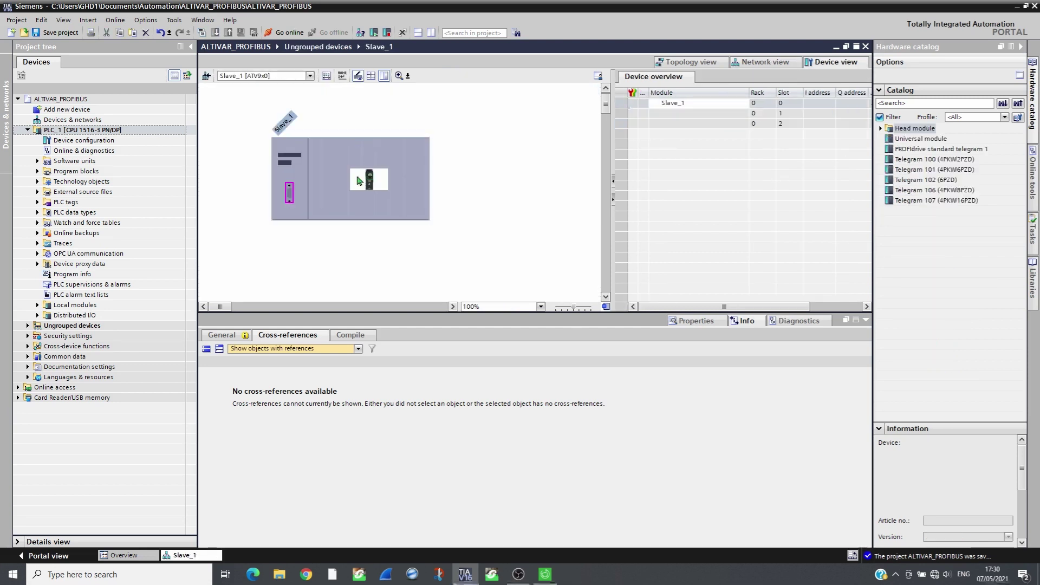
click(289, 192)
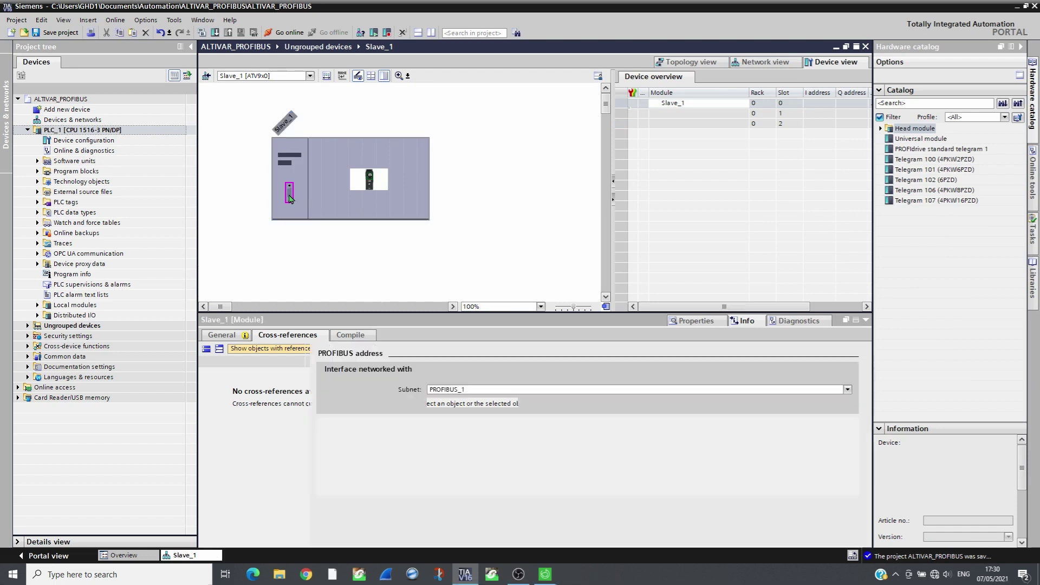
click(455, 444)
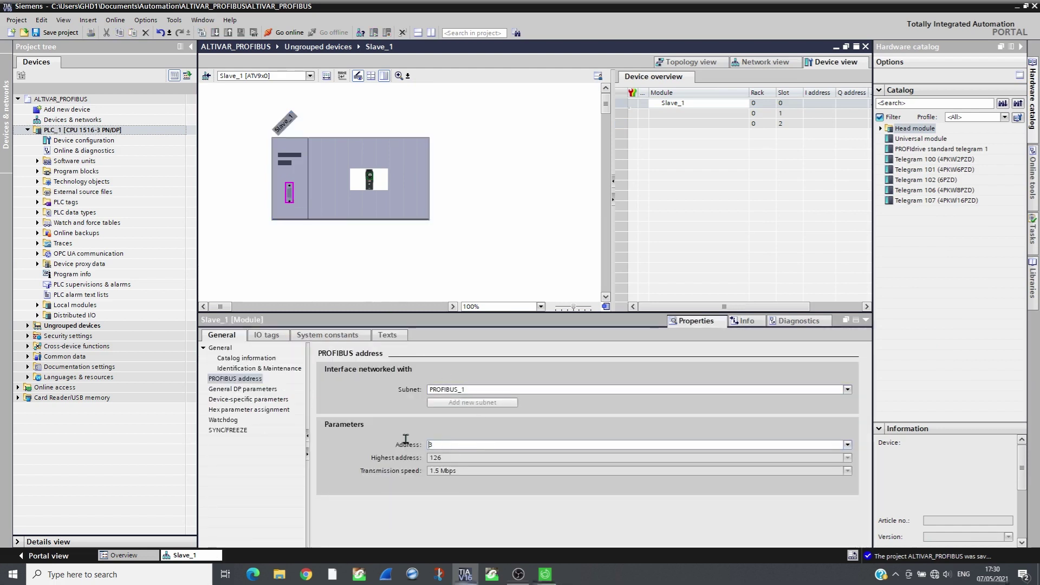
drag(453, 444, 414, 444)
text(10)
key(Return)
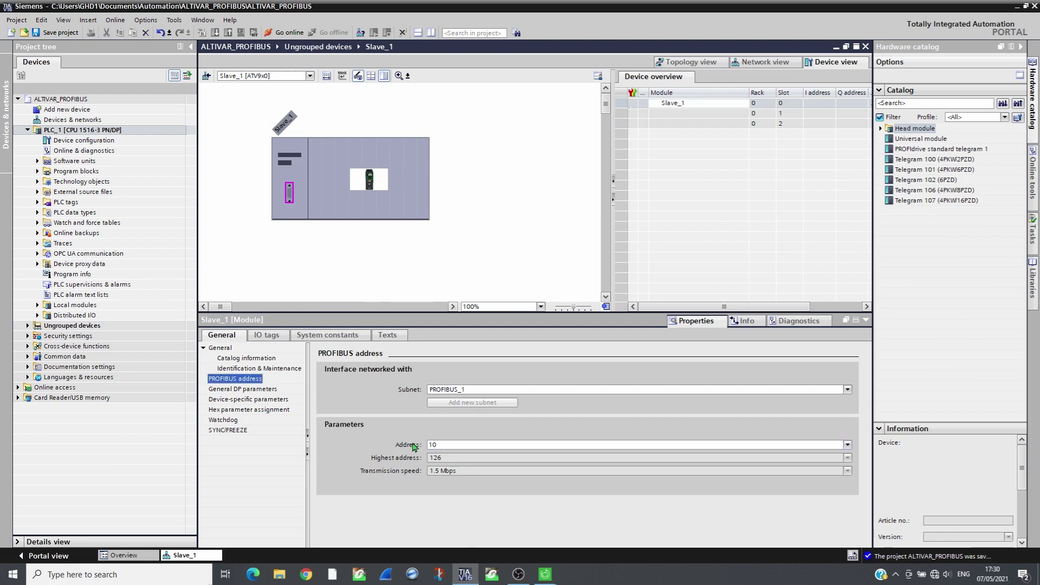
Insert Telegram 101 (4PKW6PZD) into Slave_1 and check its addresses 0…7 and 8…19.
click(479, 257)
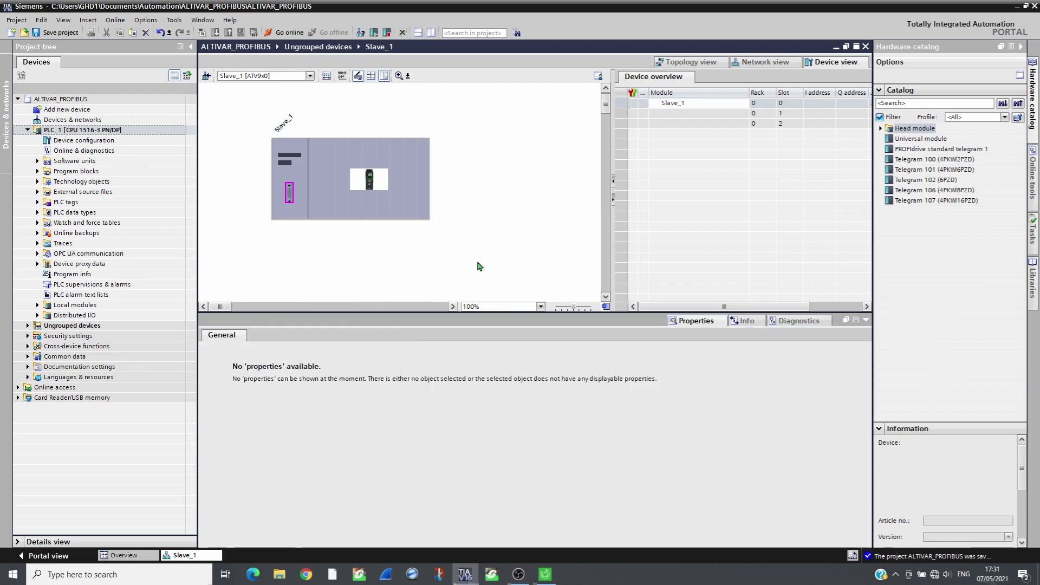
click(725, 124)
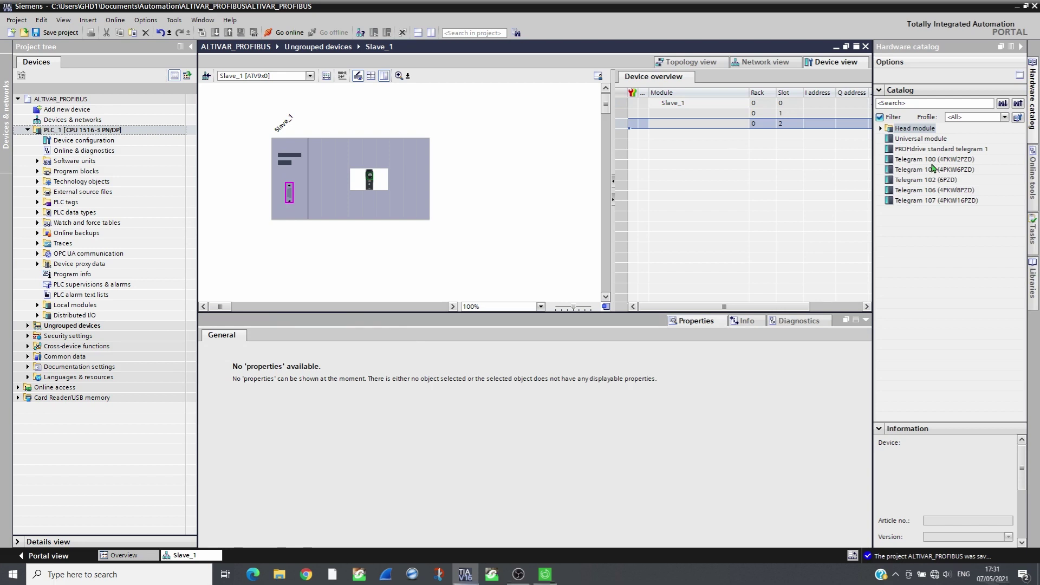
double_click(929, 170)
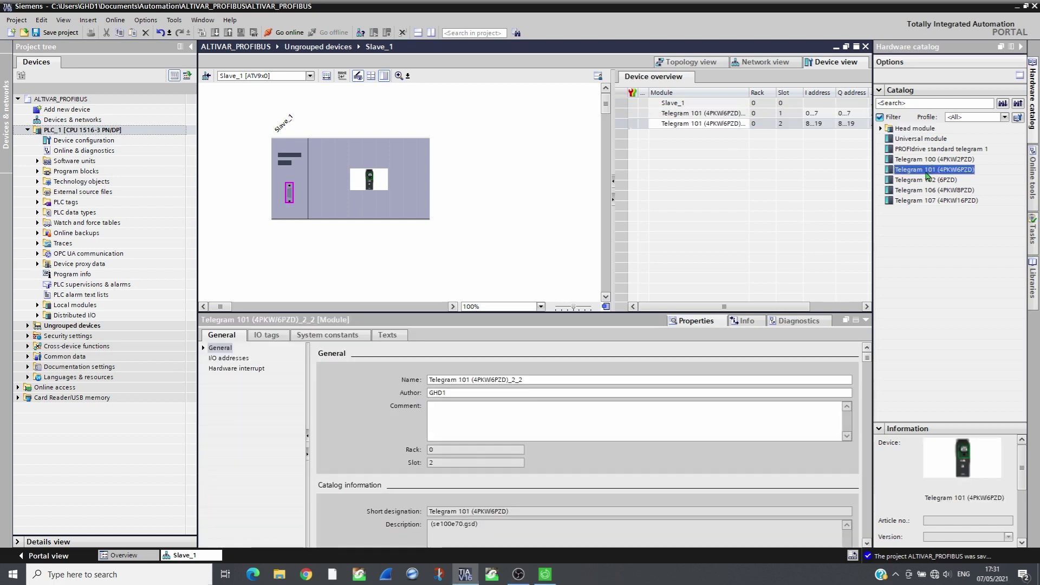
click(638, 116)
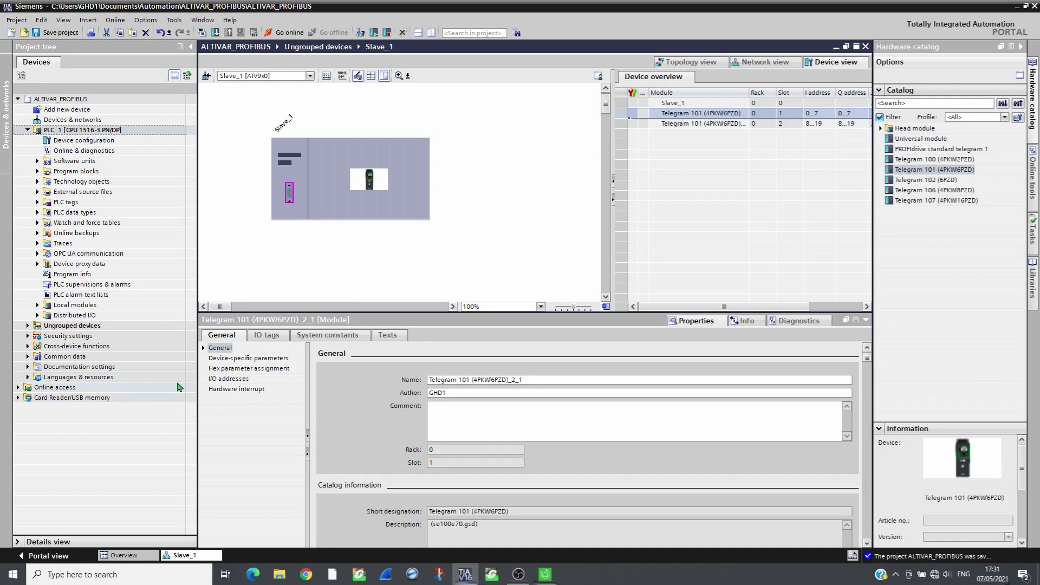
click(225, 360)
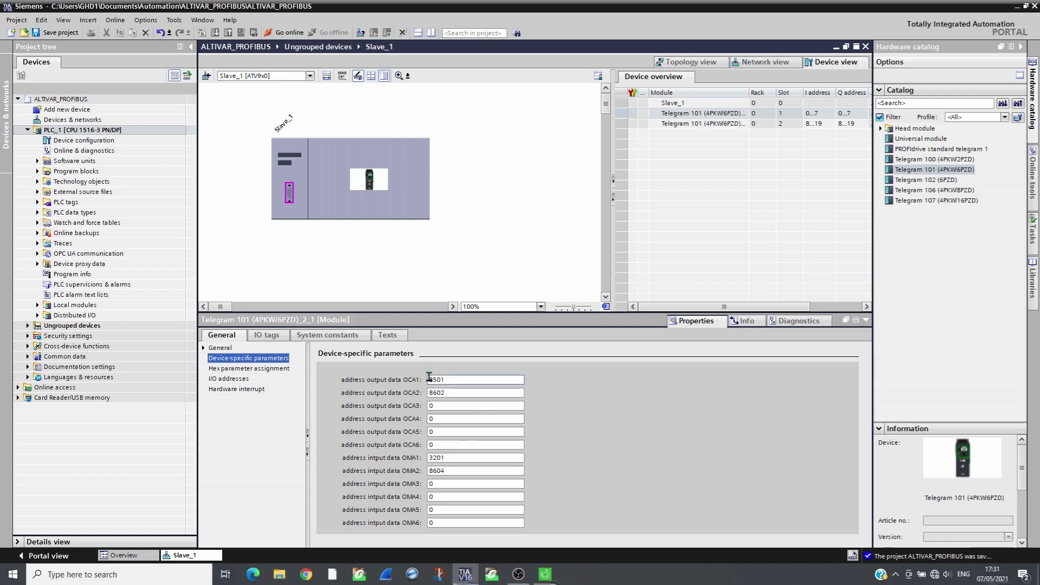
click(38, 203)
Create tag INPUT1 with data type Word in the PLC tag table.
double_click(79, 214)
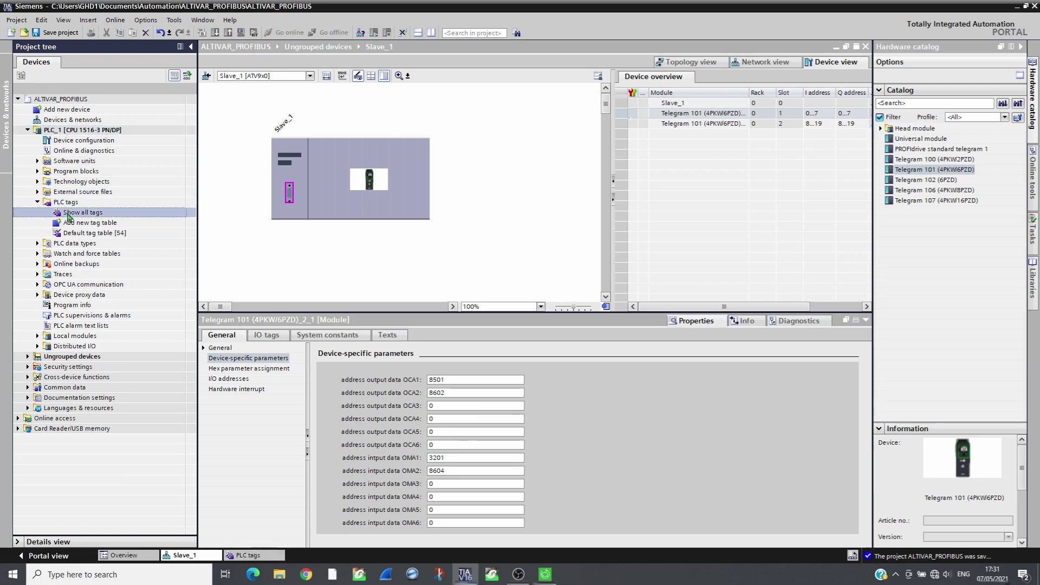
click(288, 111)
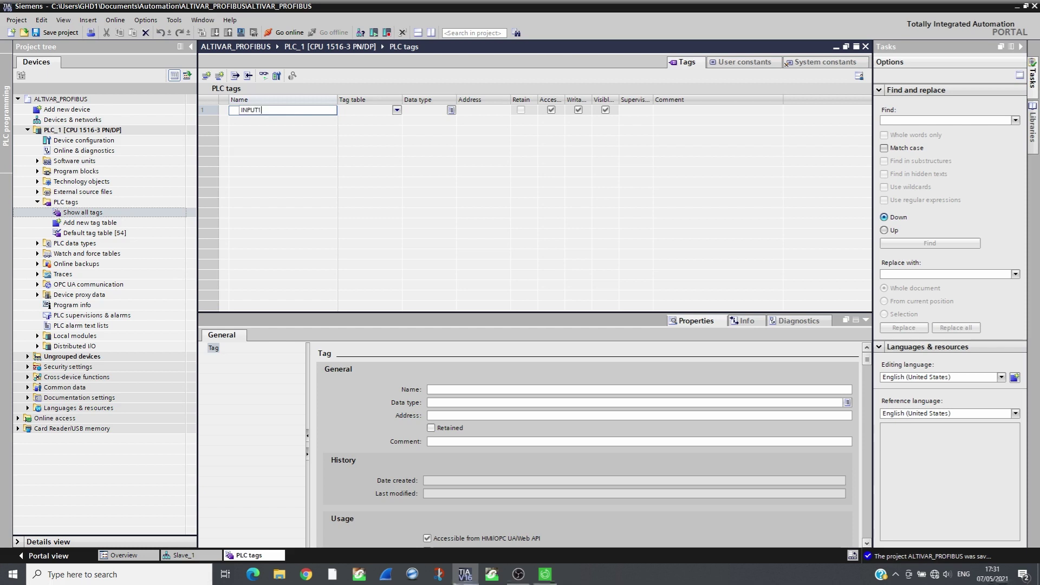
key(Return)
click(440, 109)
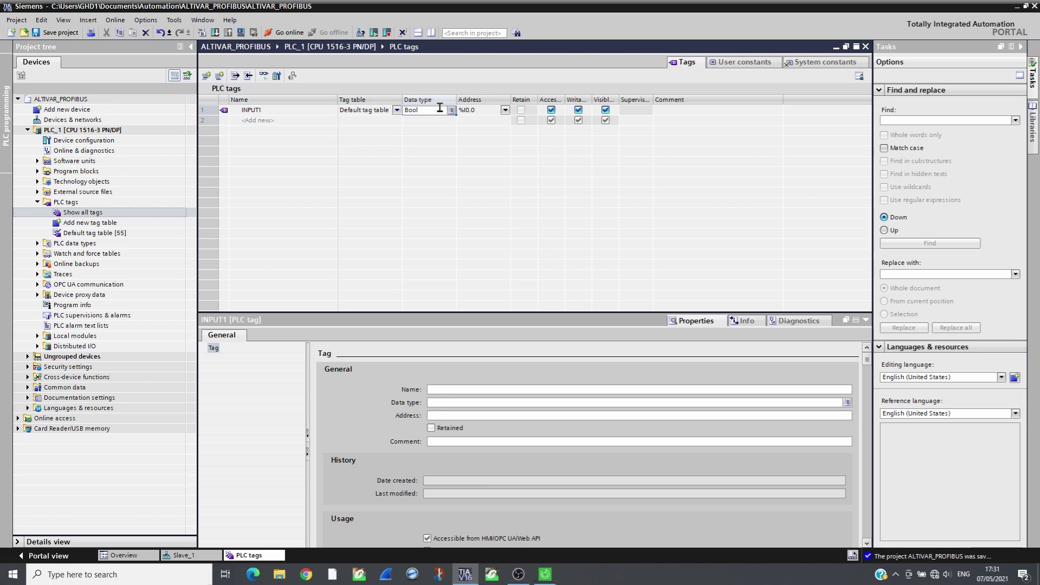
text(Word)
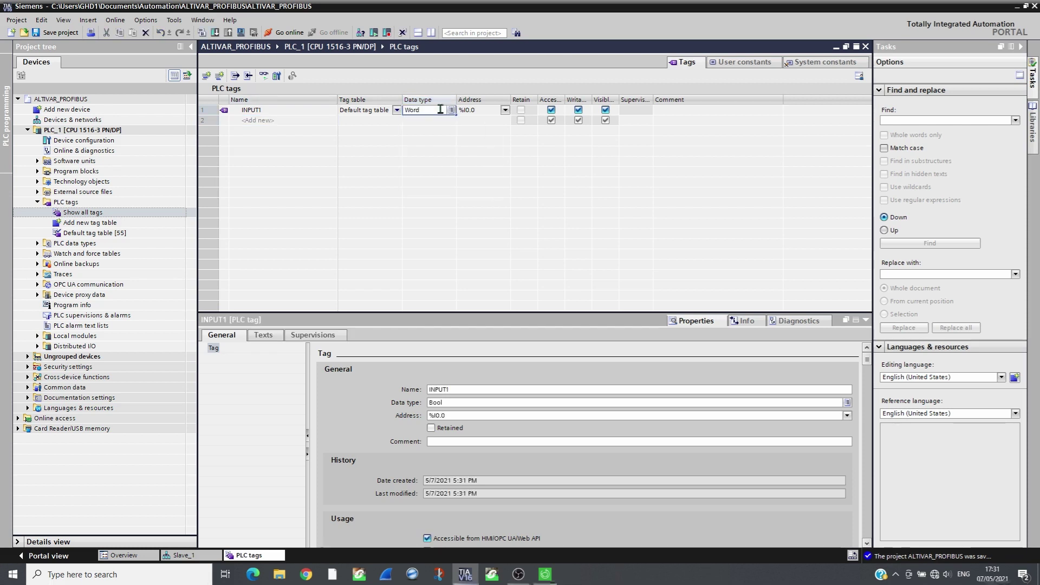
key(Return)
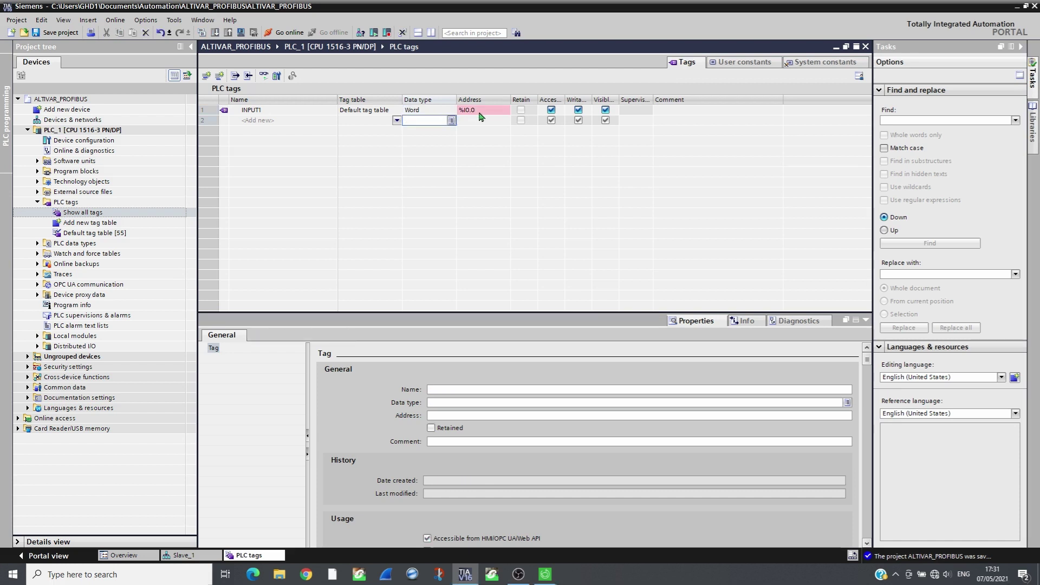
Give INPUT1 address %IW0 and fill down to create INPUT2 through INPUT10.
click(479, 111)
click(480, 111)
key(BackSpace)
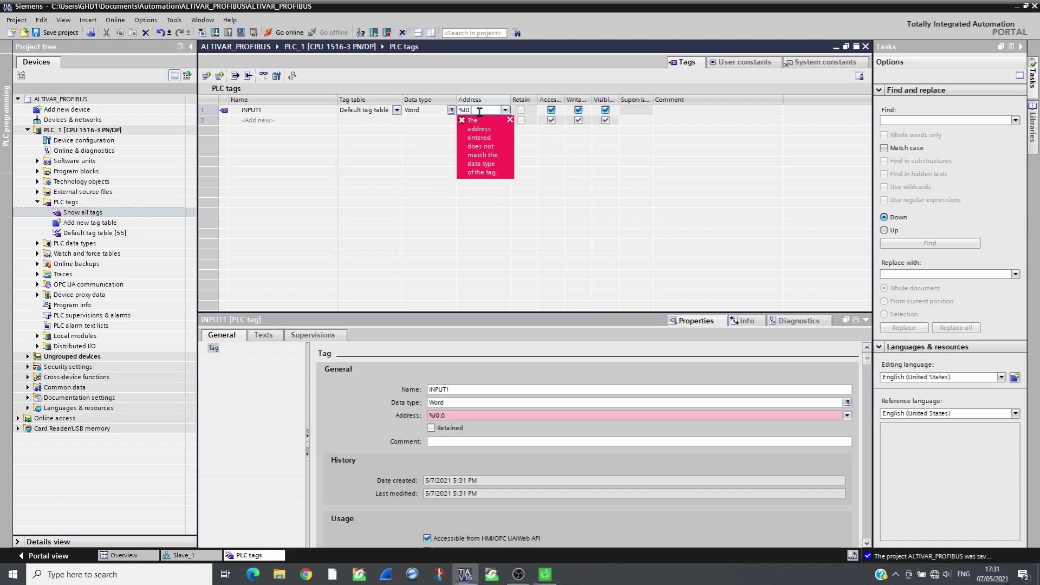
text(W1)
key(Return)
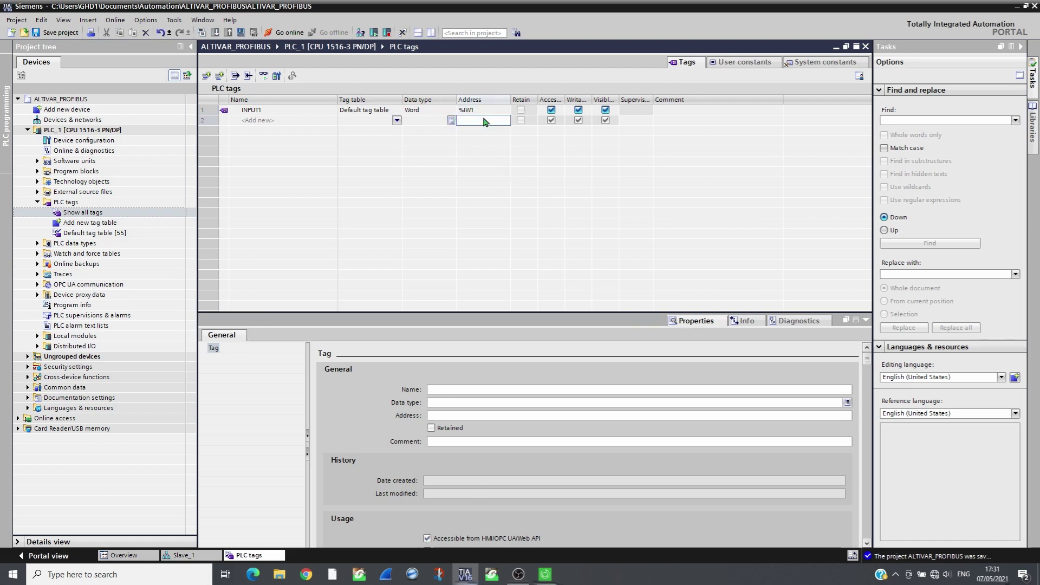
click(485, 111)
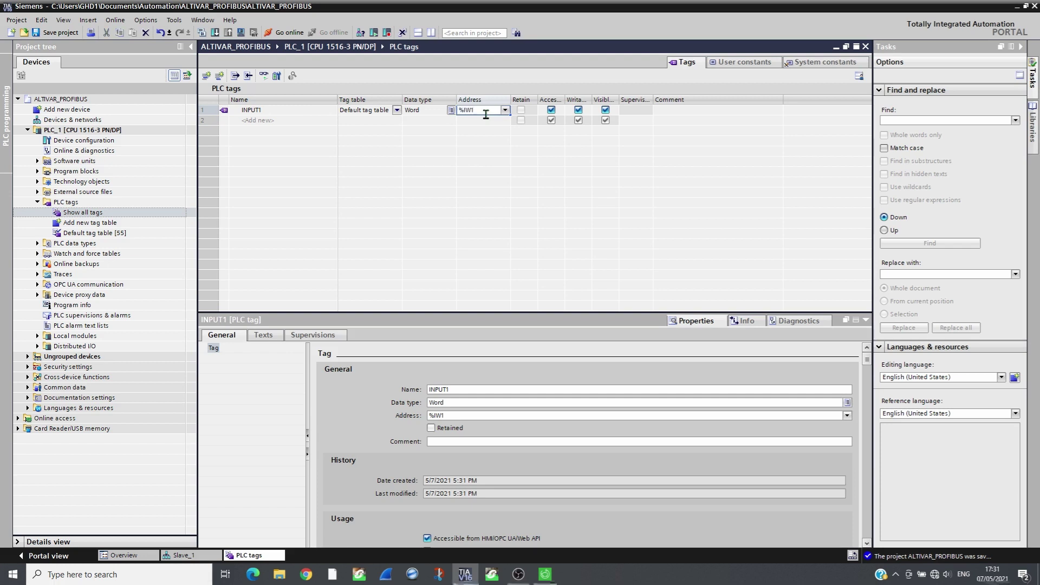
text(%IW0)
key(Return)
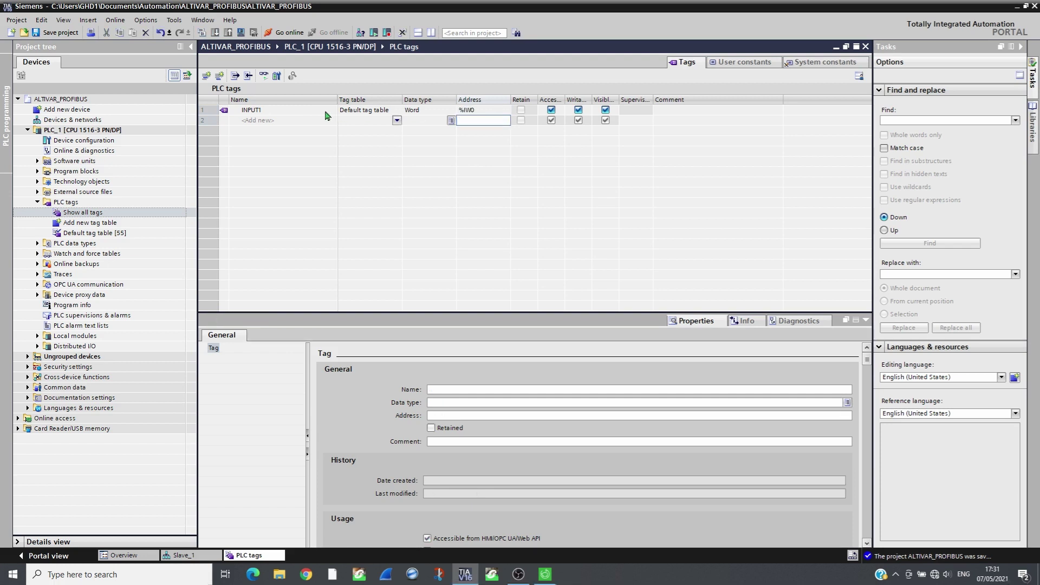
click(326, 111)
drag(336, 114, 322, 208)
Add OUTPUT1 at %QW0 and fill down to create OUTPUT2 through OUTPUT10.
click(319, 216)
text(OUTPUT1)
click(493, 213)
click(493, 213)
text(%QW0)
key(Return)
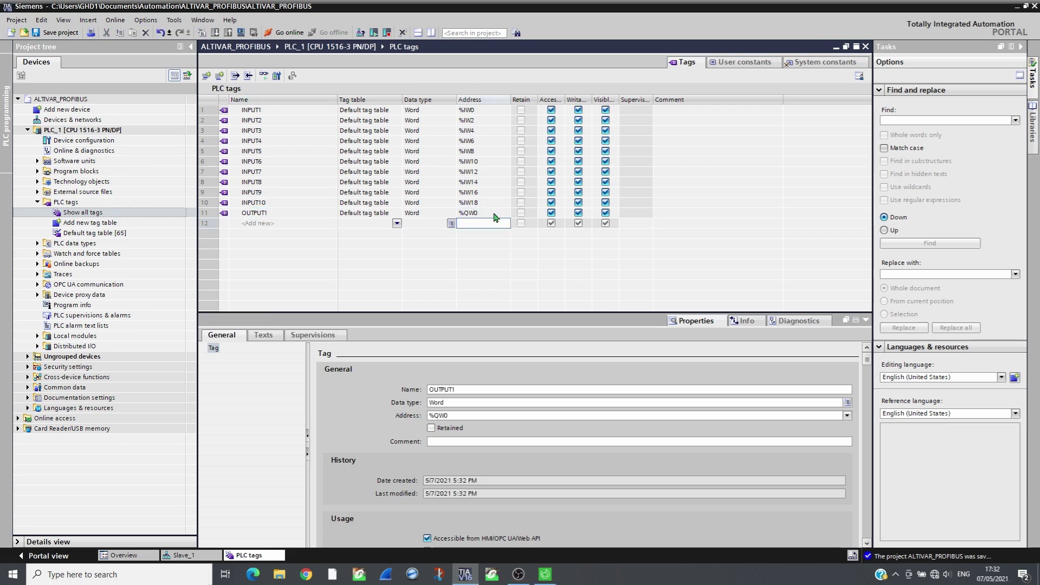
click(335, 217)
drag(336, 218, 327, 298)
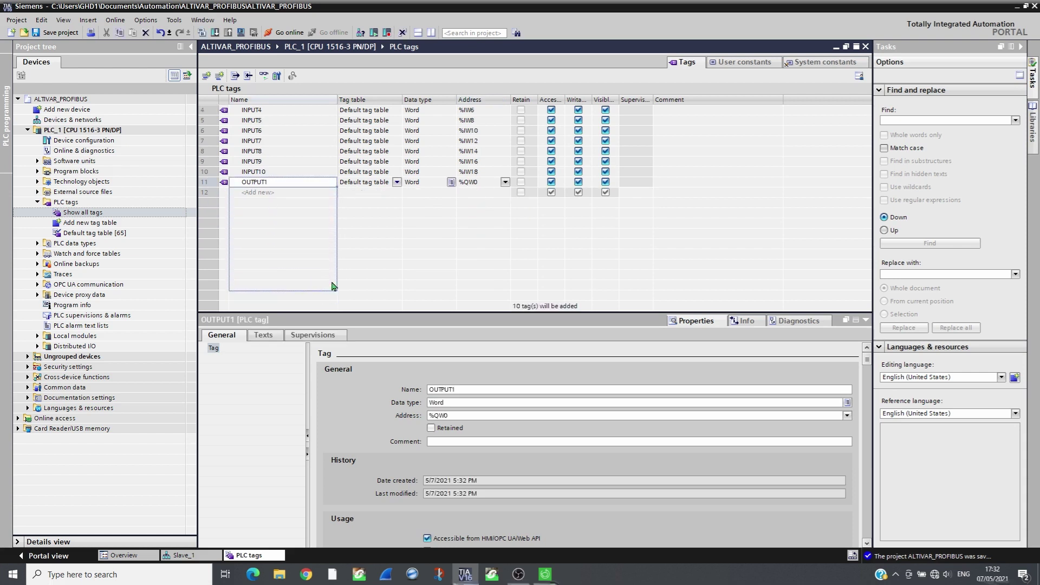
Rename INPUT5 to INPUT5(ETA) and INPUT6 to INPUT6(RFRD).
double_click(289, 152)
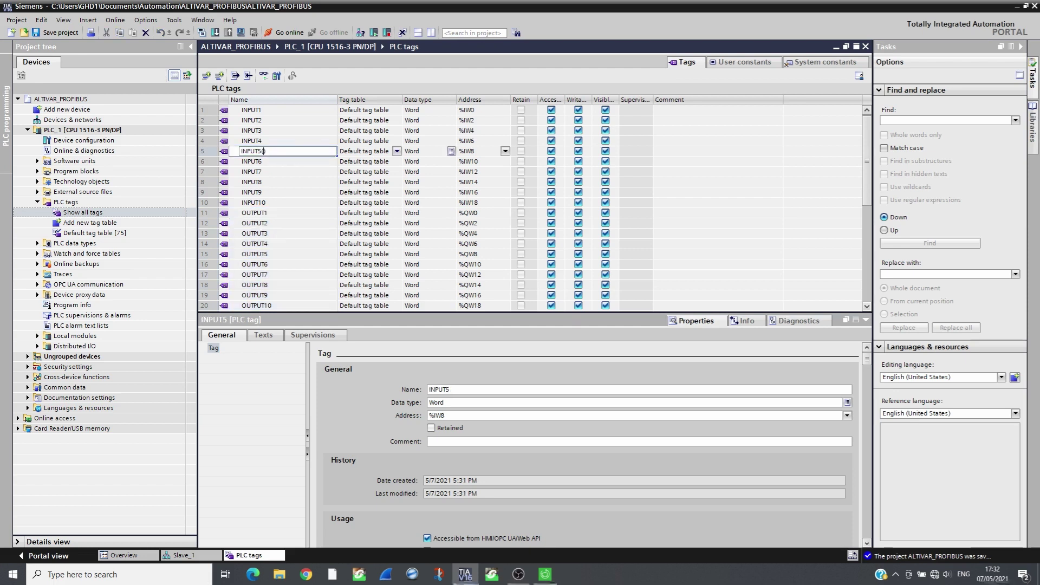
text((ETA))
key(Return)
double_click(287, 161)
text(())
text(RFRD)
key(Return)
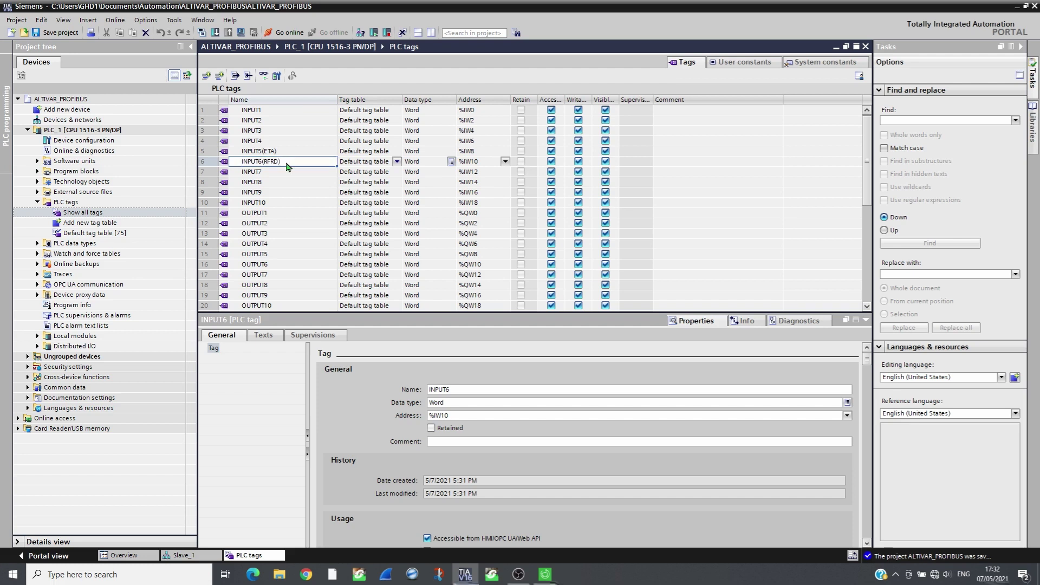
Rename OUTPUT5 to OUTPUT5(CMD) and OUTPUT6 to OUTPUT6(LFRD), then collapse PLC tags.
double_click(280, 253)
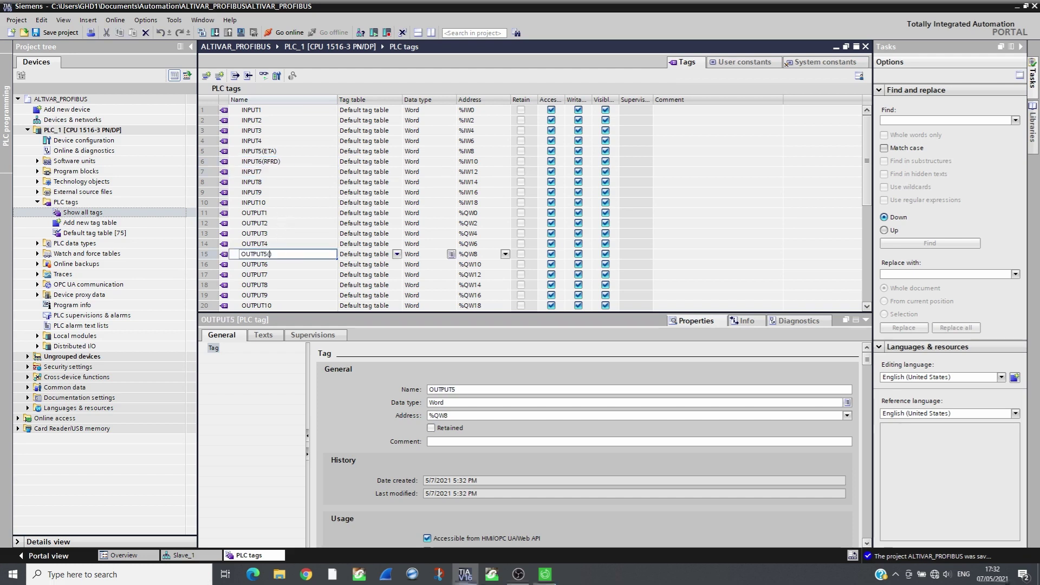
key(Return)
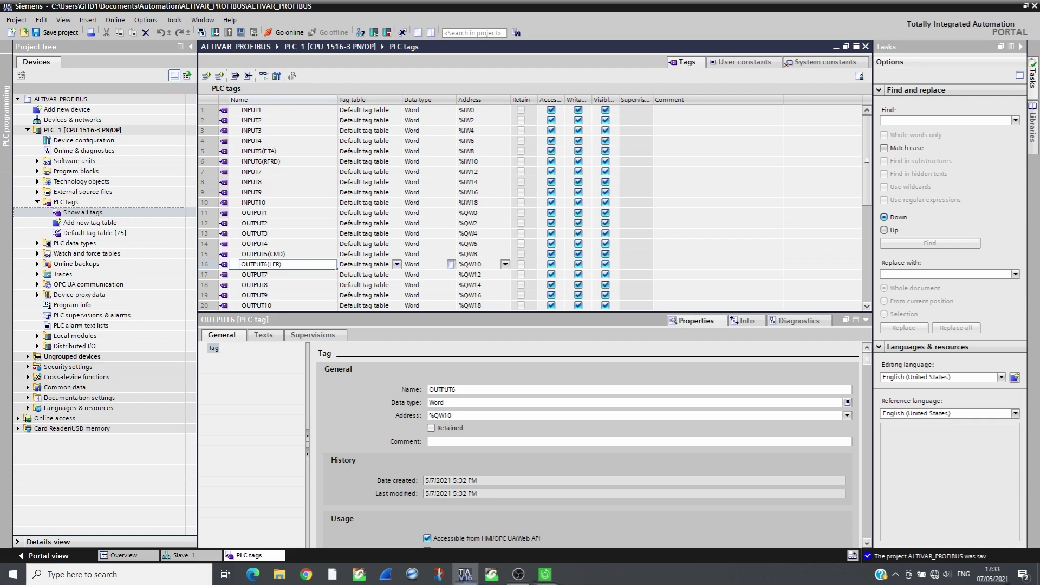
key(Return)
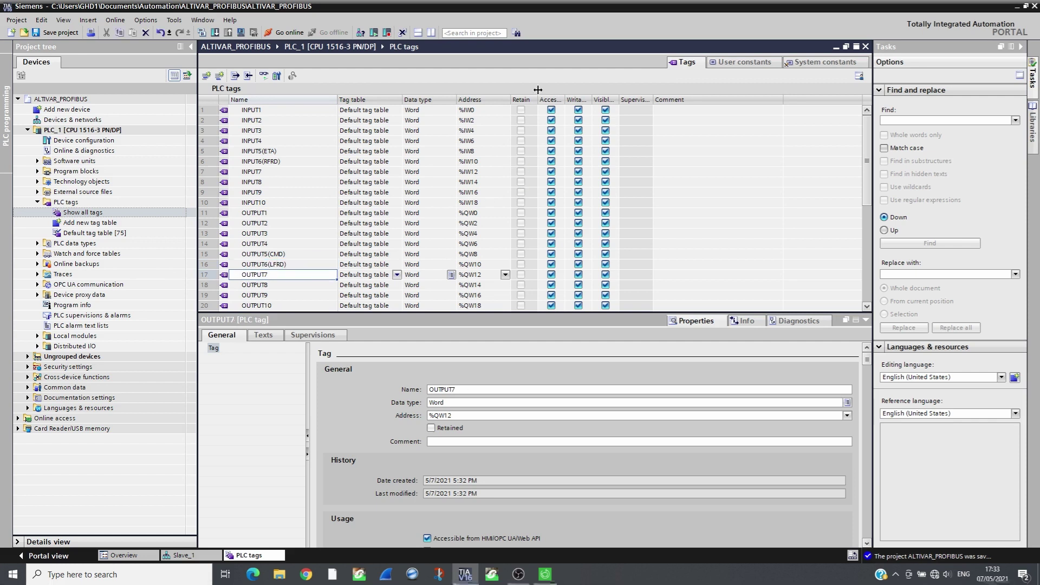
click(44, 202)
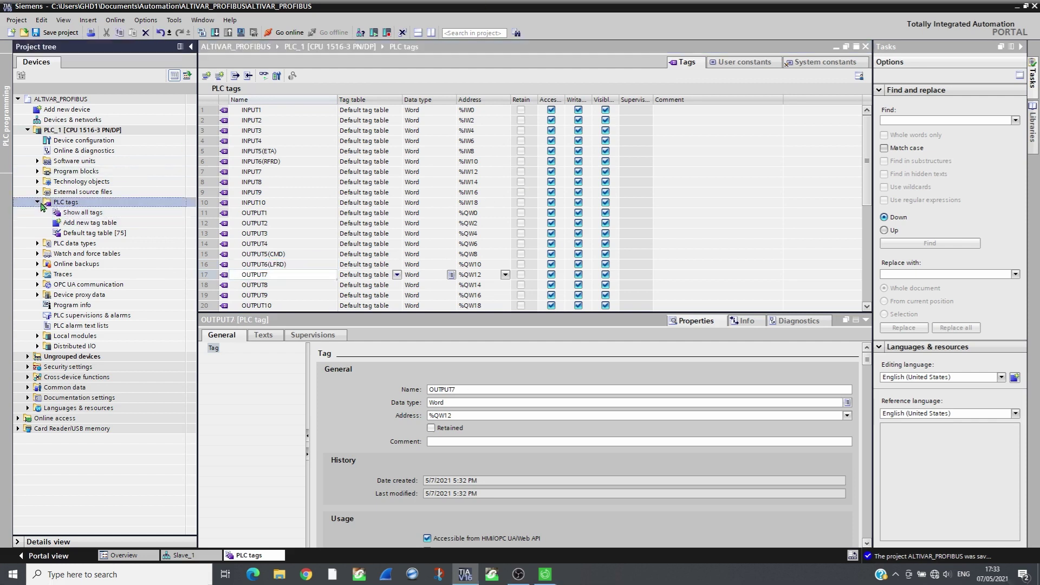
click(37, 202)
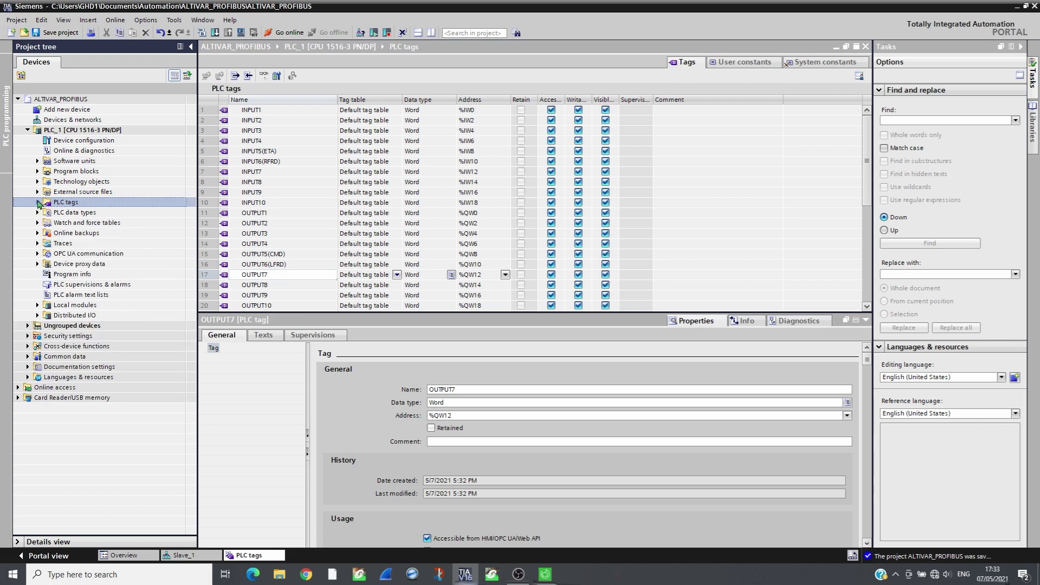
Compile PLC_1 and download it without synchronization, restarting the CPU afterwards.
click(40, 130)
click(205, 34)
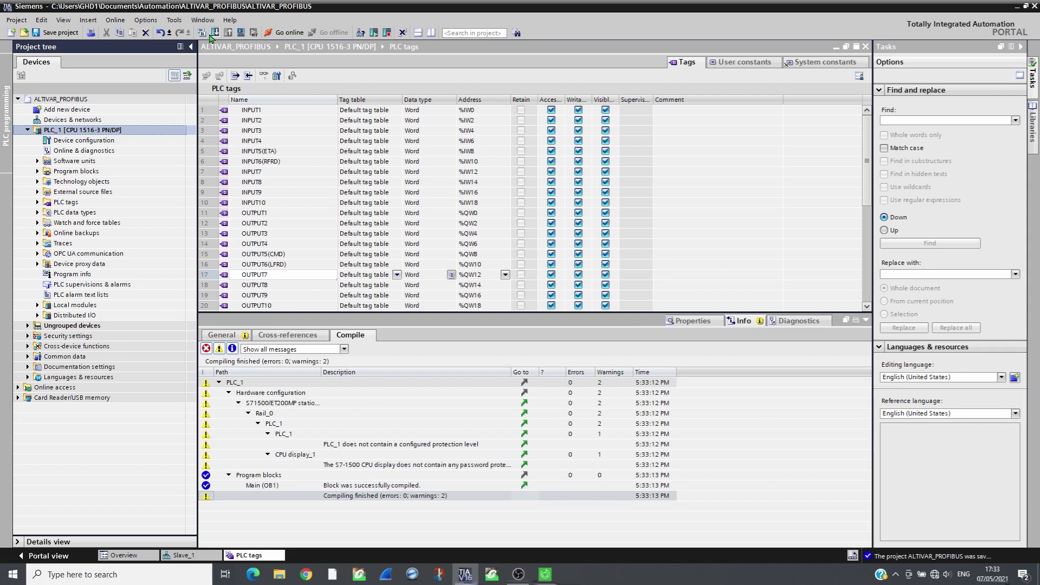
click(215, 34)
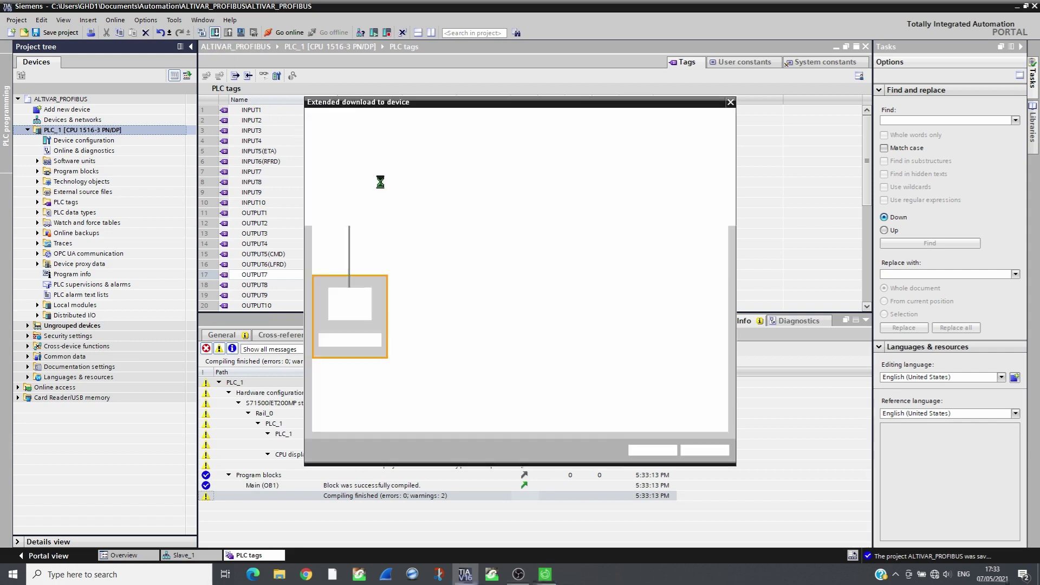
click(708, 370)
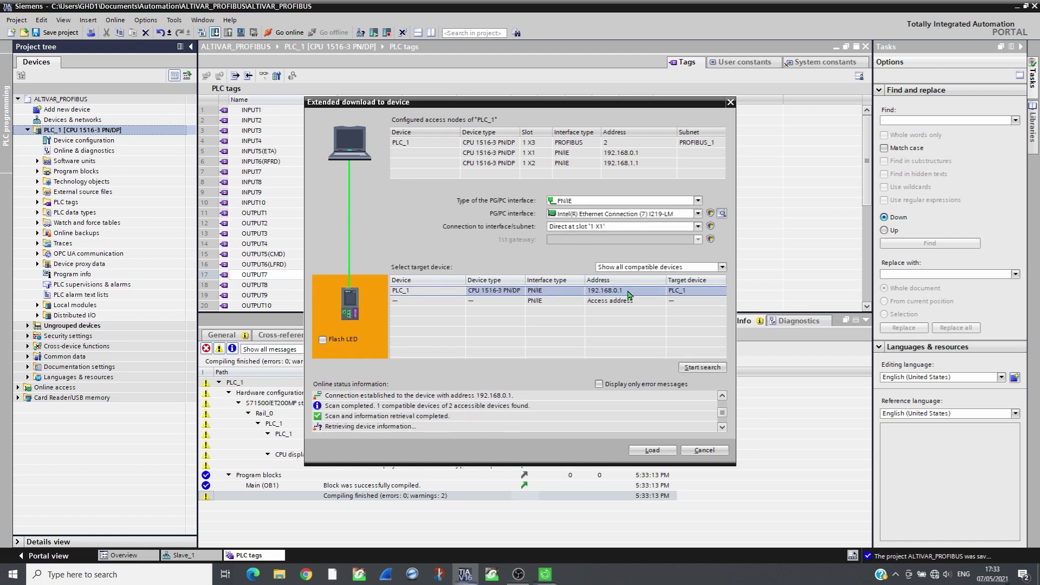
click(652, 450)
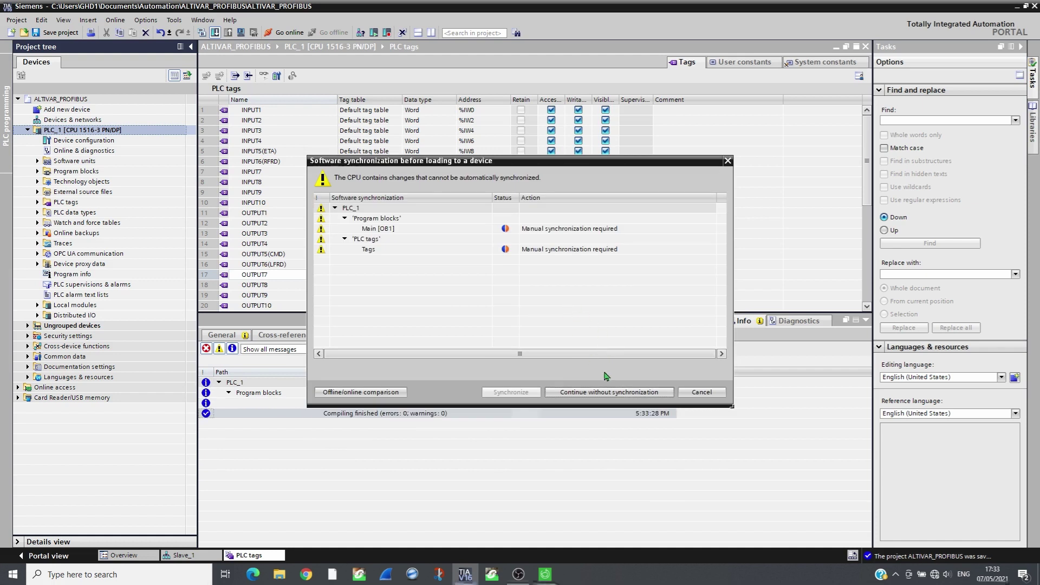
click(627, 392)
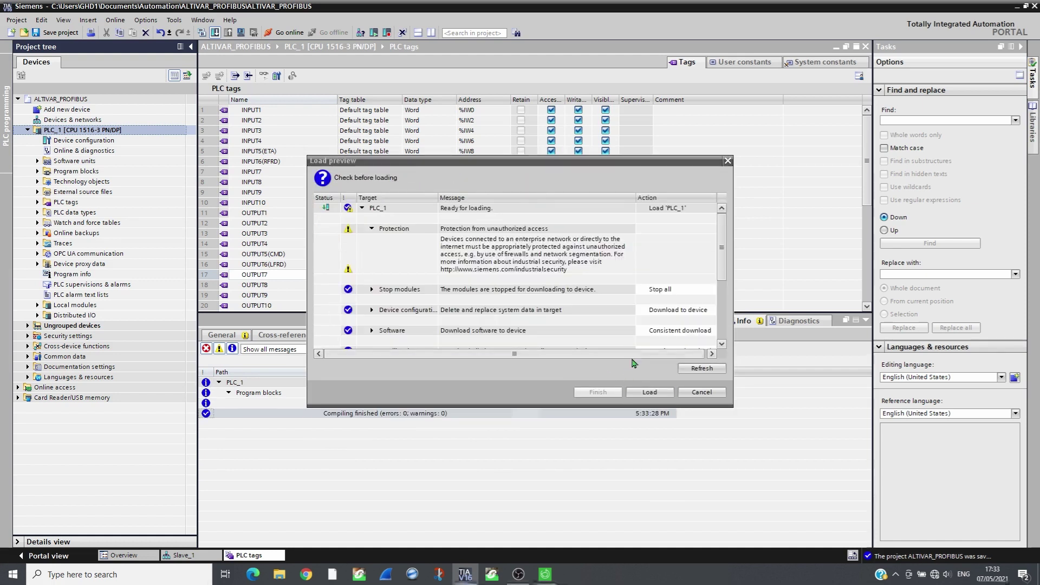
click(641, 394)
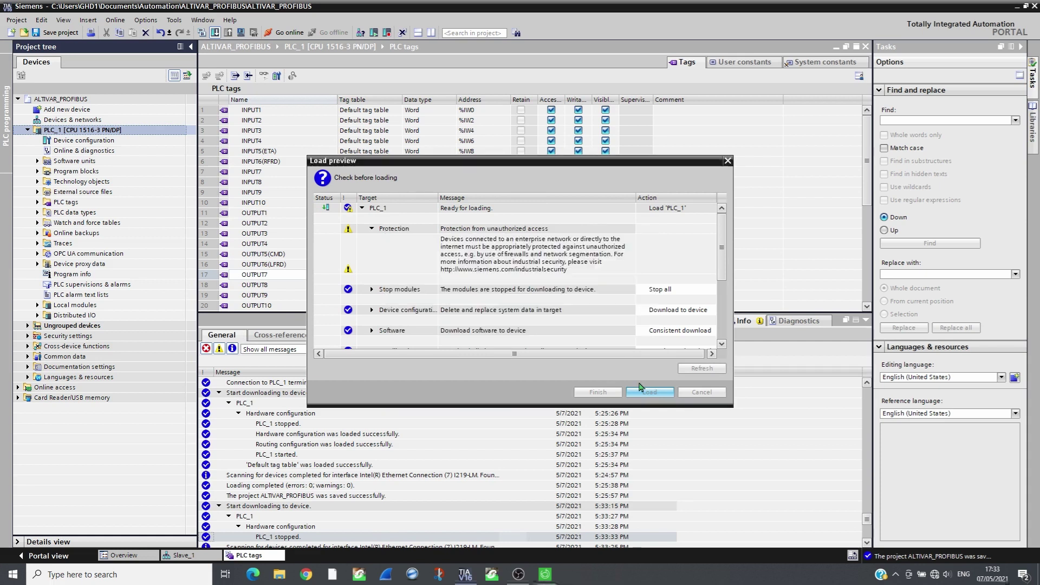
click(600, 392)
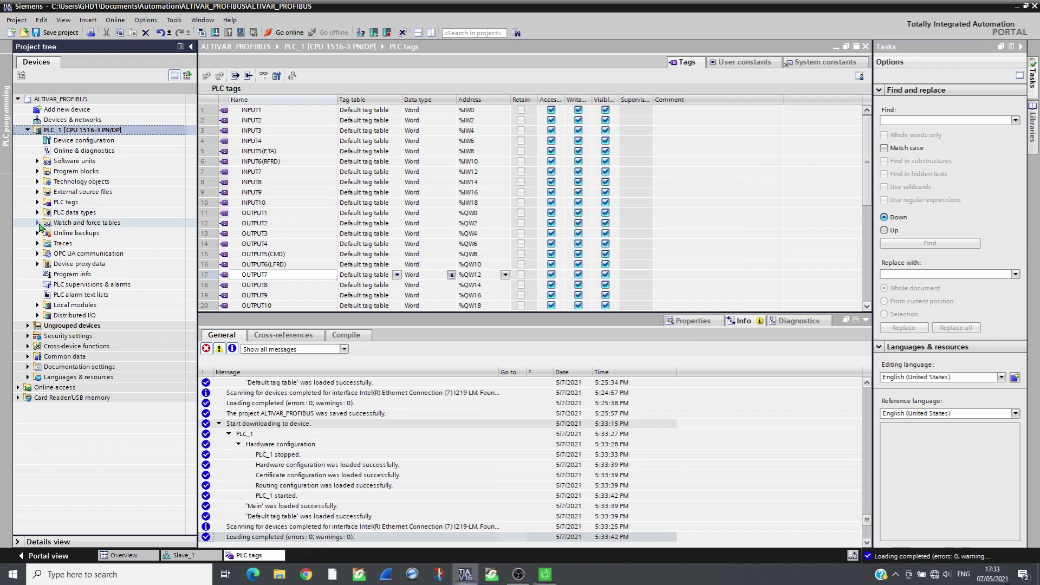
Go online with PLC_1 and create a new Watch table_1.
click(38, 224)
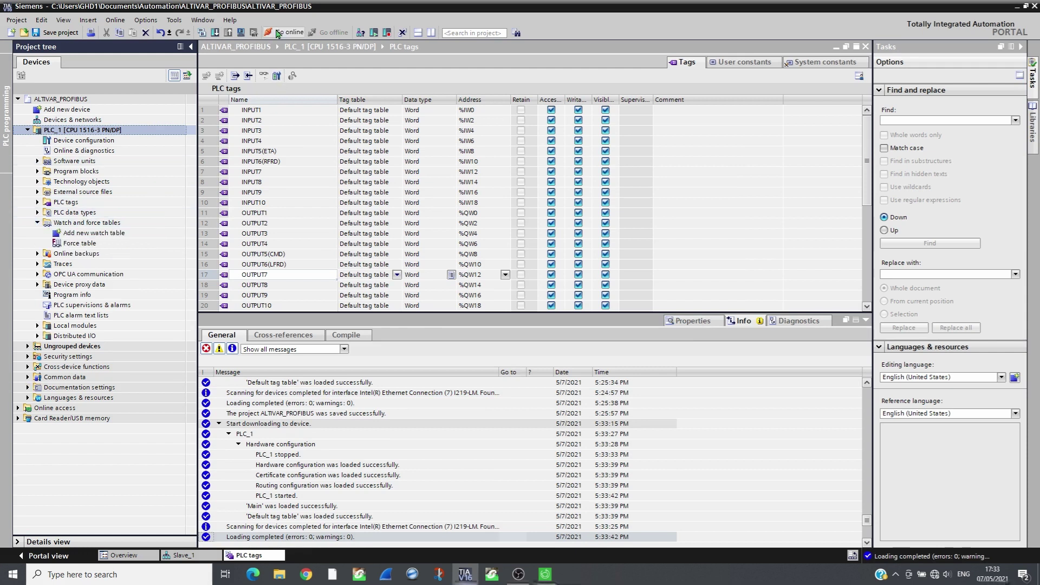
click(276, 28)
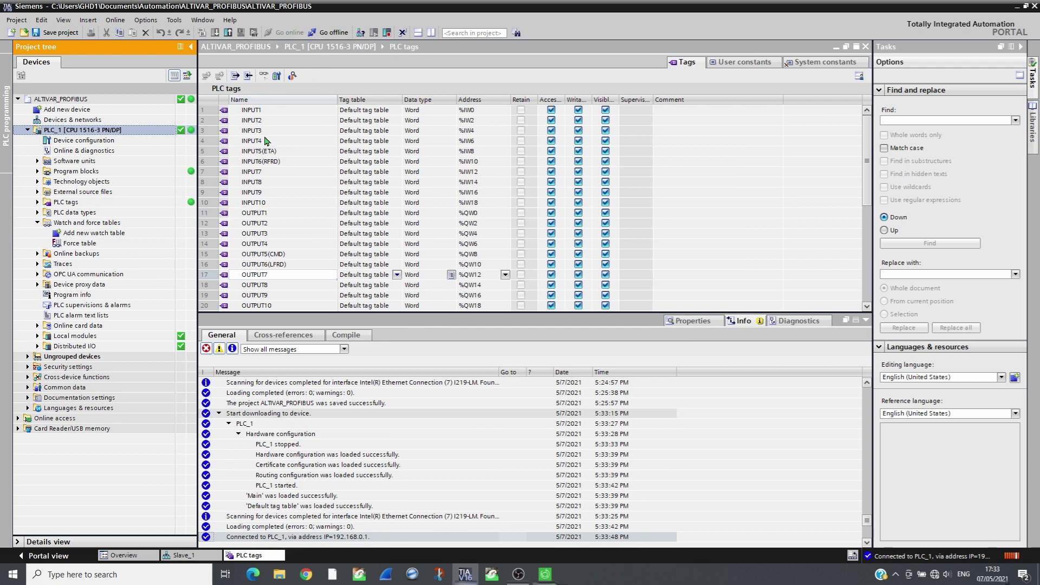
double_click(87, 233)
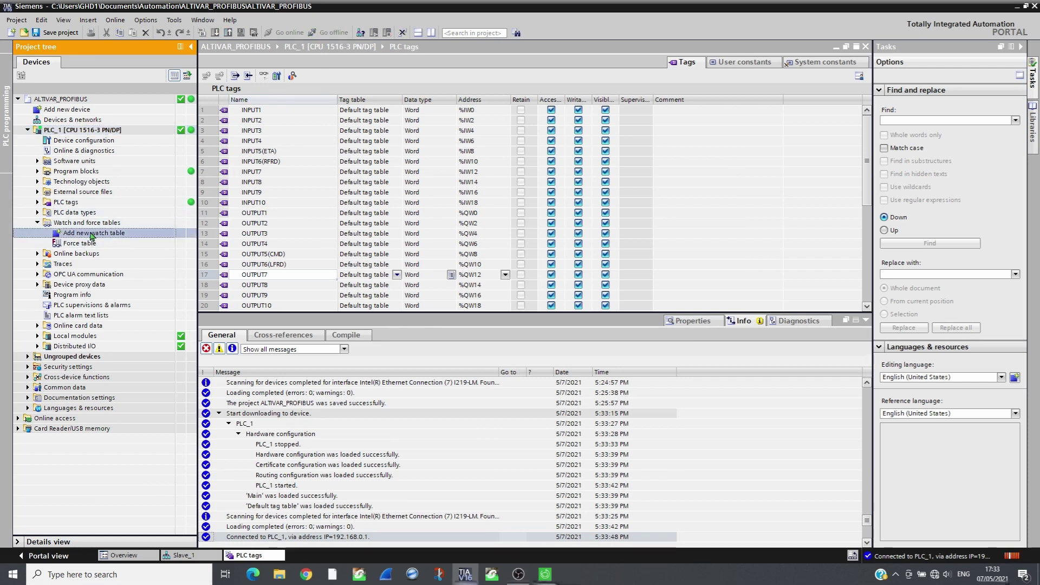
Enter INPUT1 in row 1 and fill the consecutive INPUT and OUTPUT tags down the watch table.
click(269, 97)
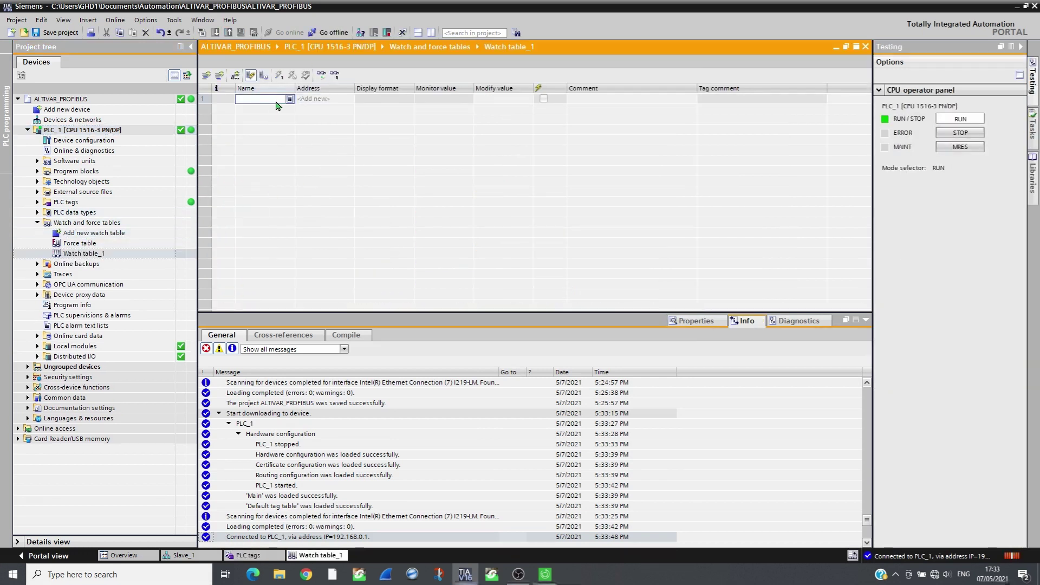
click(290, 100)
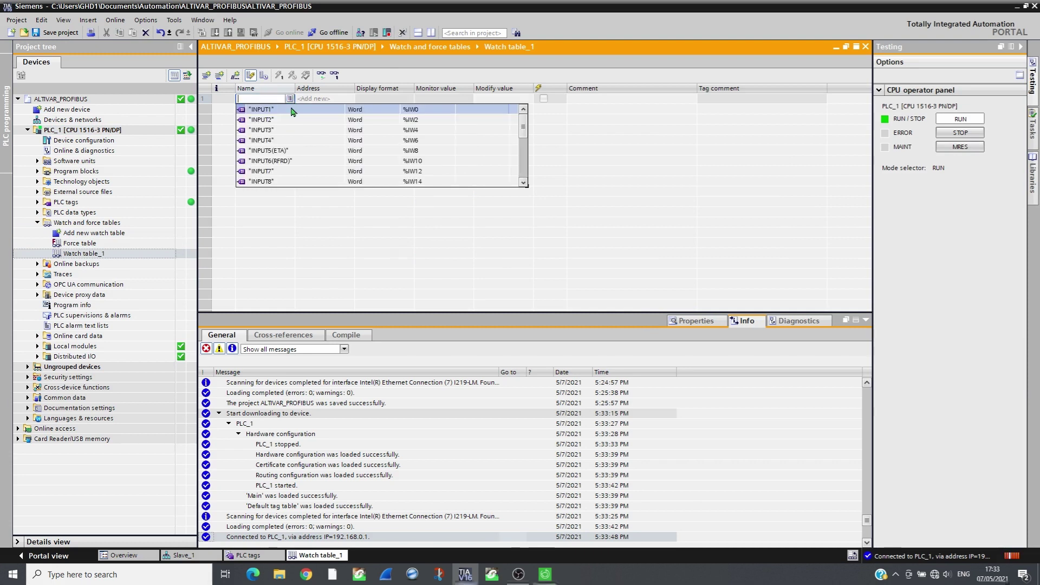
key(Return)
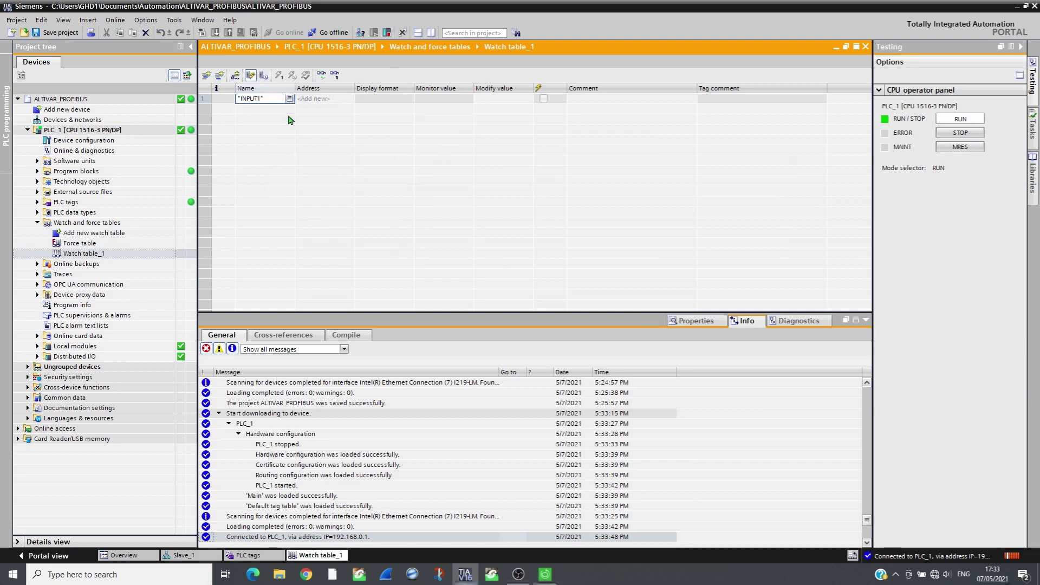
key(Return)
click(282, 98)
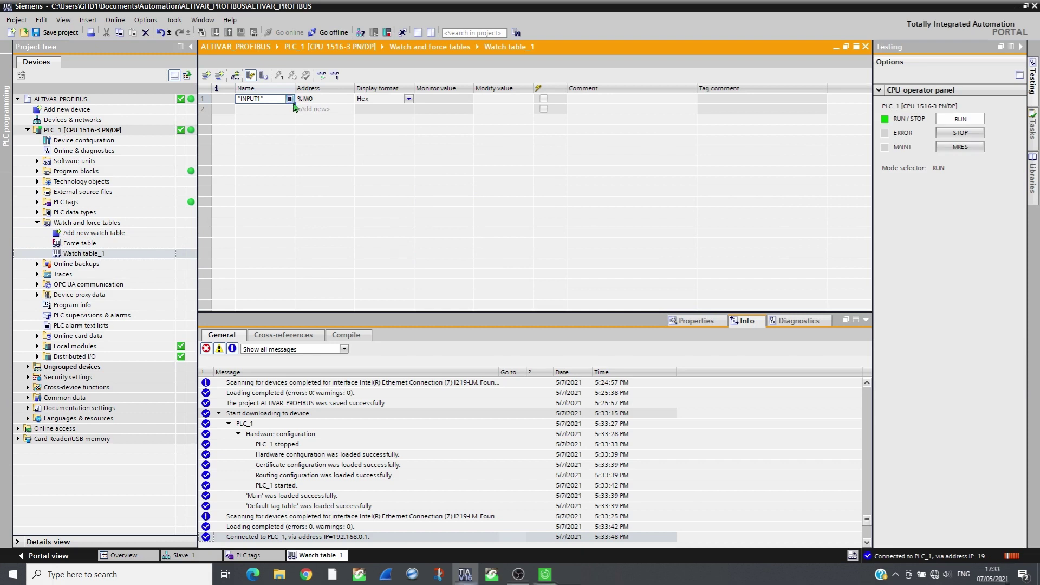
drag(294, 103, 294, 291)
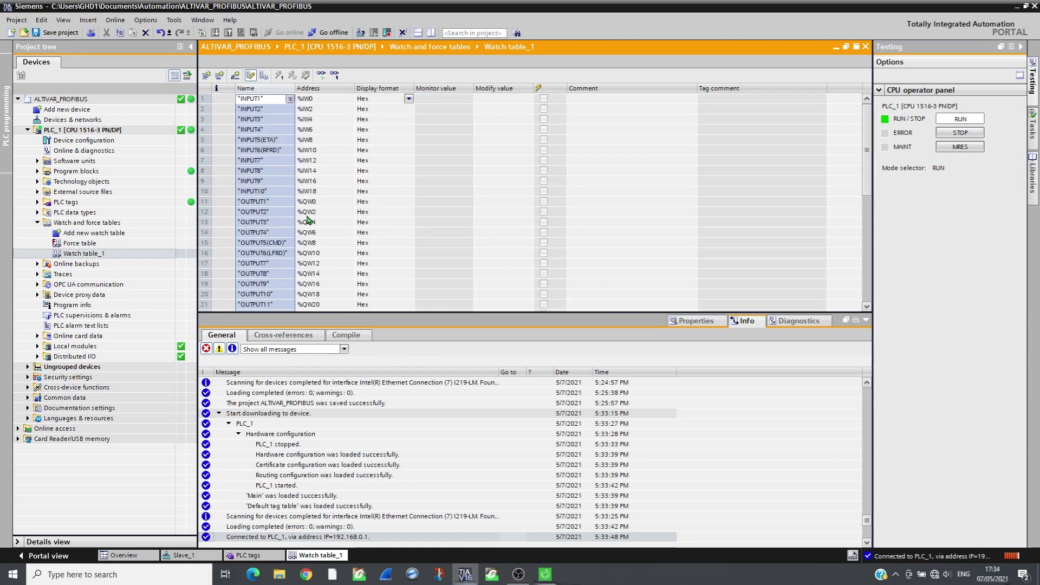
Delete the duplicate rows 22–24 from Watch table_1.
click(213, 258)
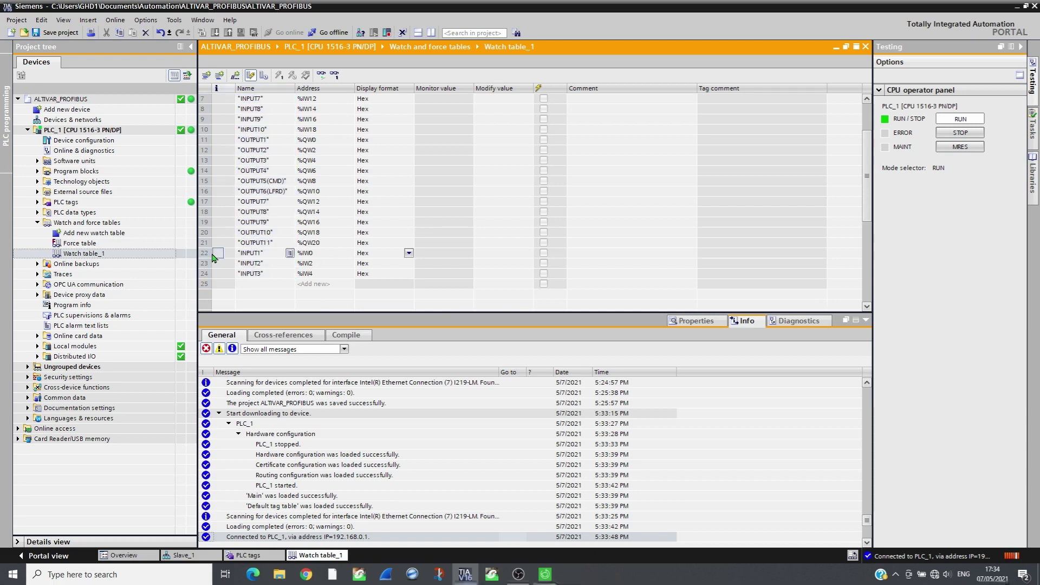
click(203, 256)
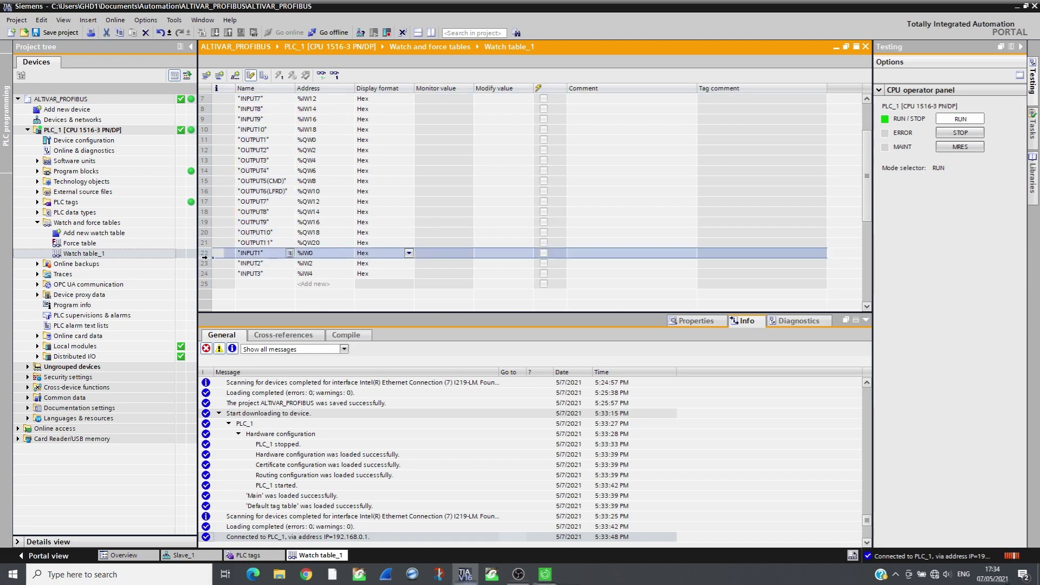
key(shift+Down)
key(shift+Down)
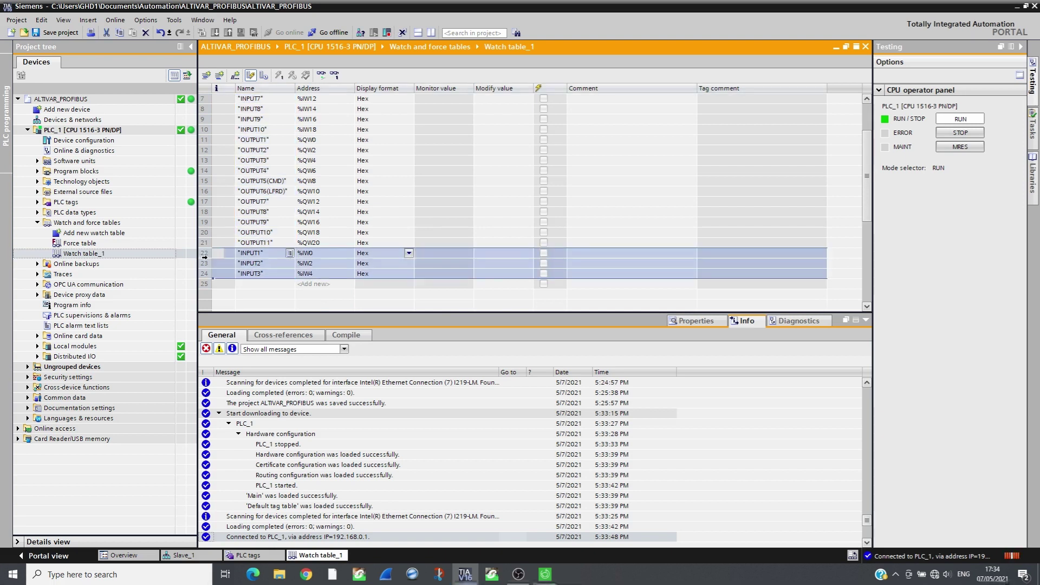
key(Delete)
scroll(239, 193, up, 2)
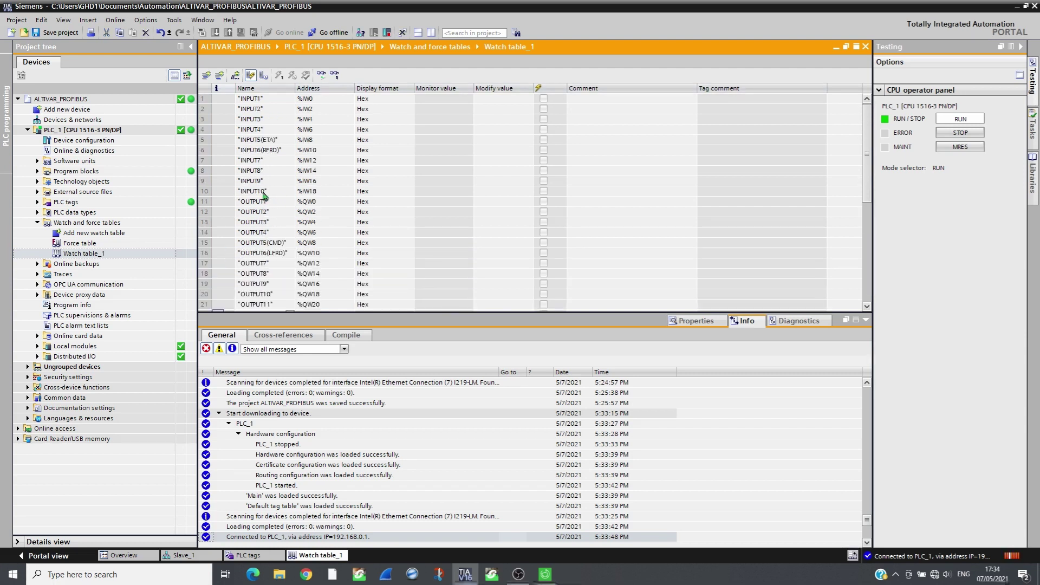
Monitor all tags live, showing INPUT5(ETA) in DEC and INPUT6(RFRD) in DEC+/-.
click(321, 77)
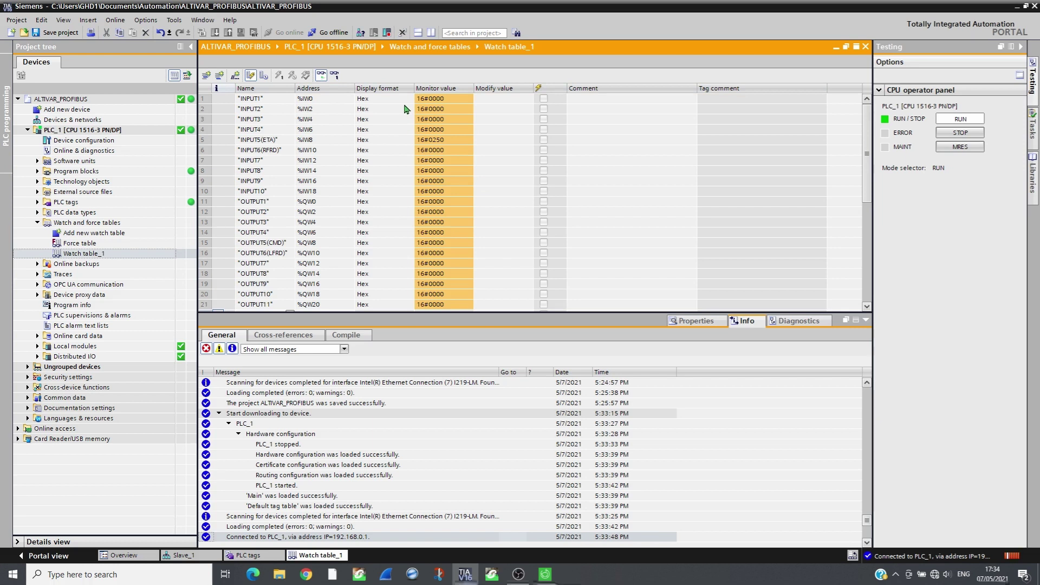
click(409, 140)
click(409, 140)
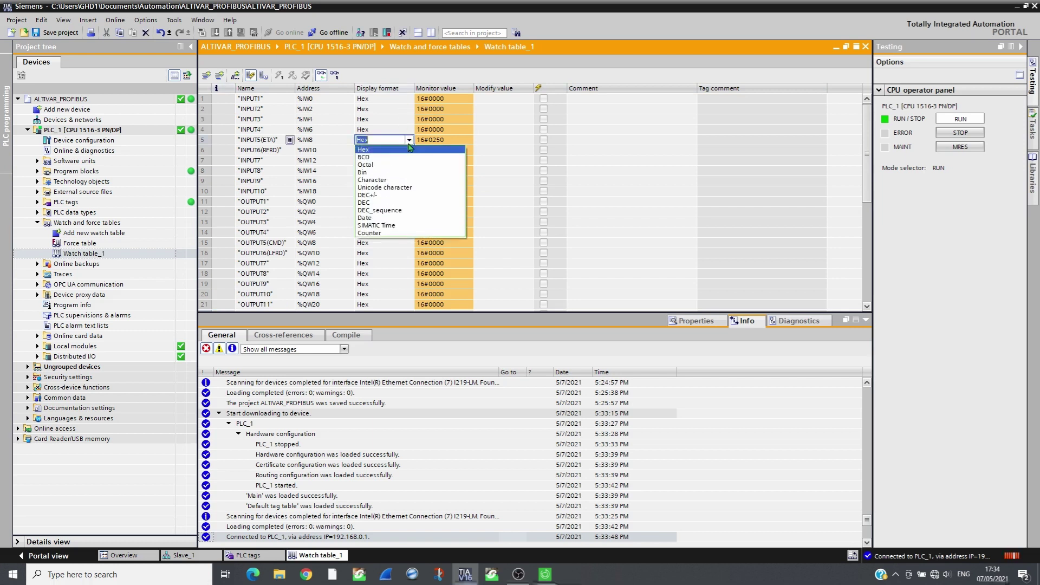
click(385, 203)
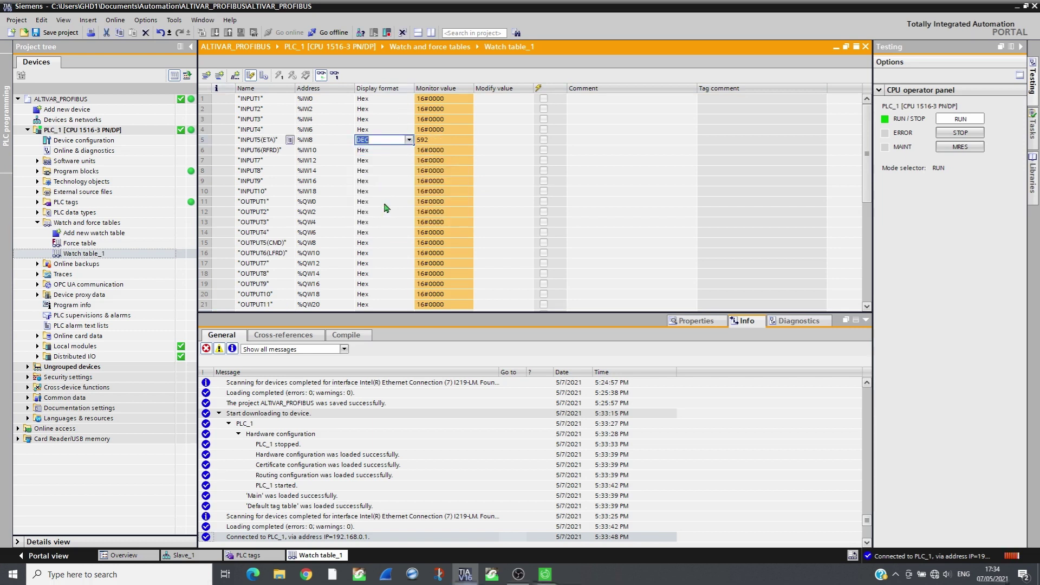
key(Down)
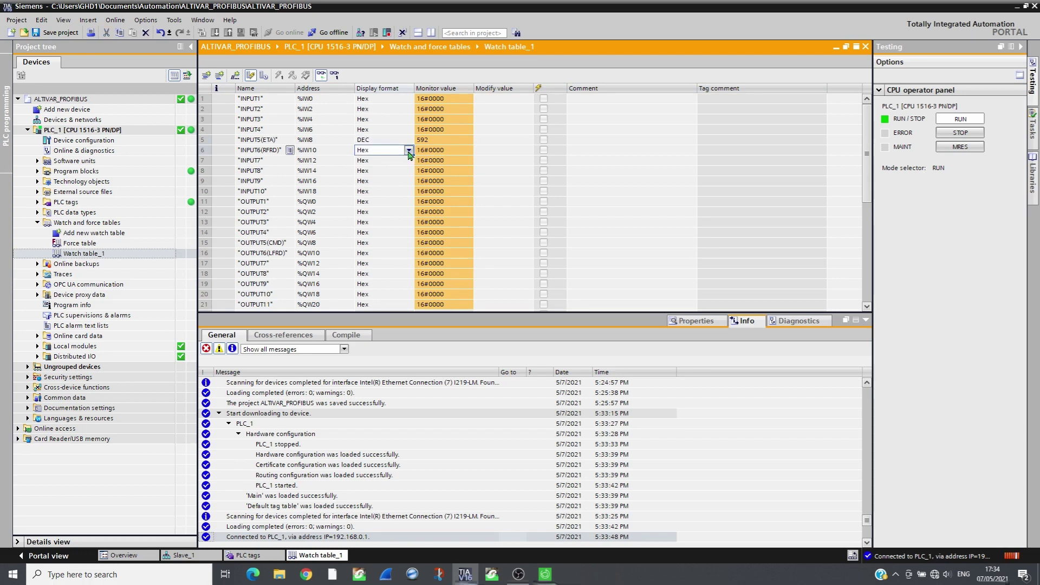
click(409, 153)
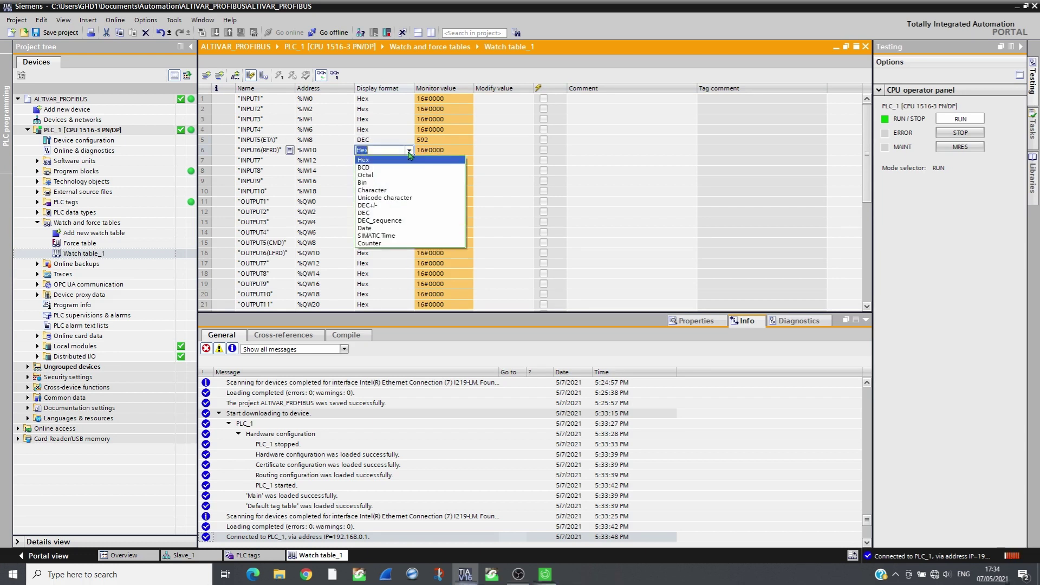
click(387, 208)
key(Down)
Show OUTPUT5(CMD) in DEC and OUTPUT6(LFRD) in DEC+/-.
click(388, 244)
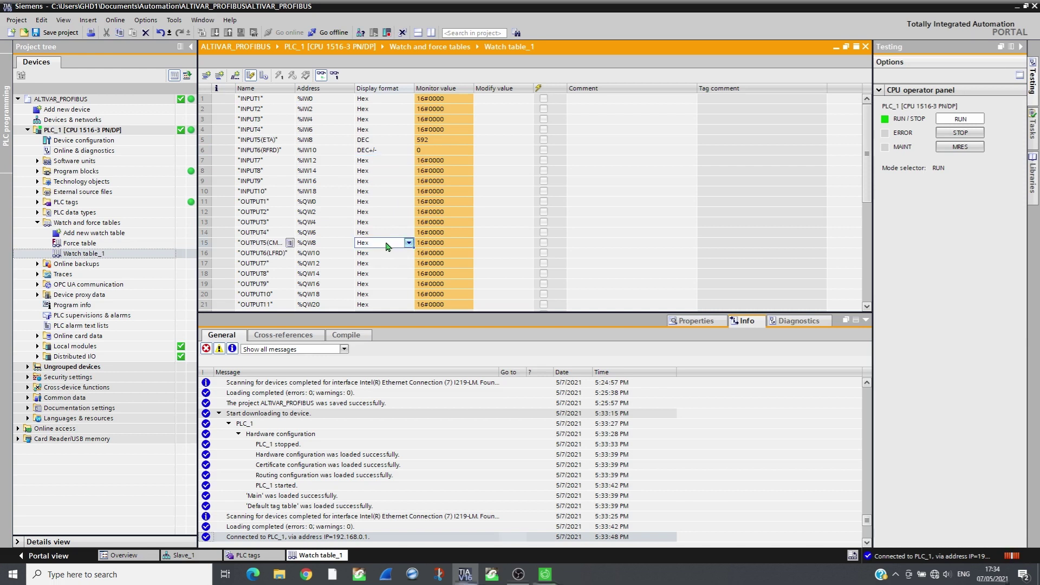
click(409, 243)
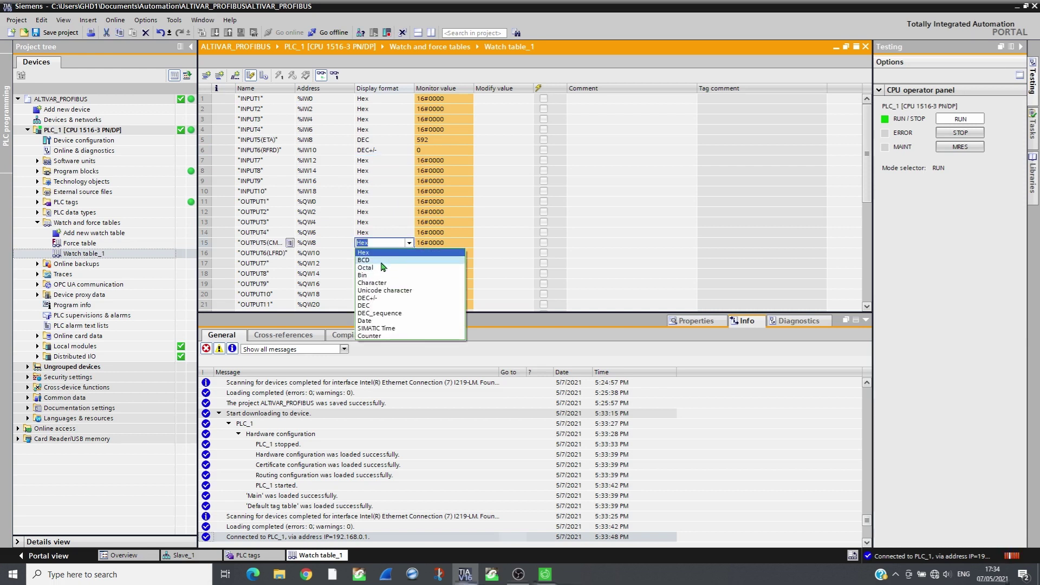
click(377, 305)
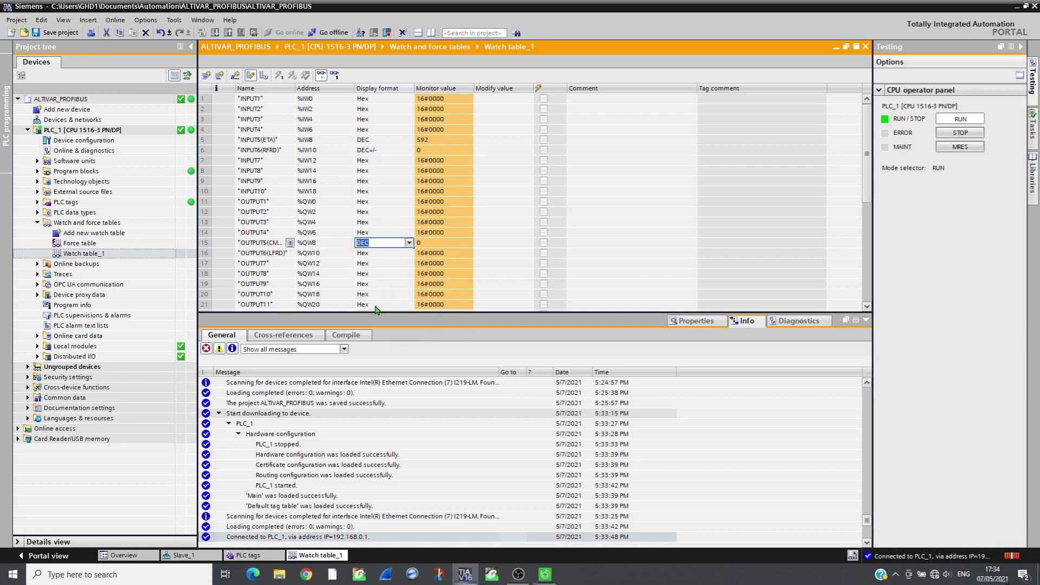
click(390, 253)
click(409, 254)
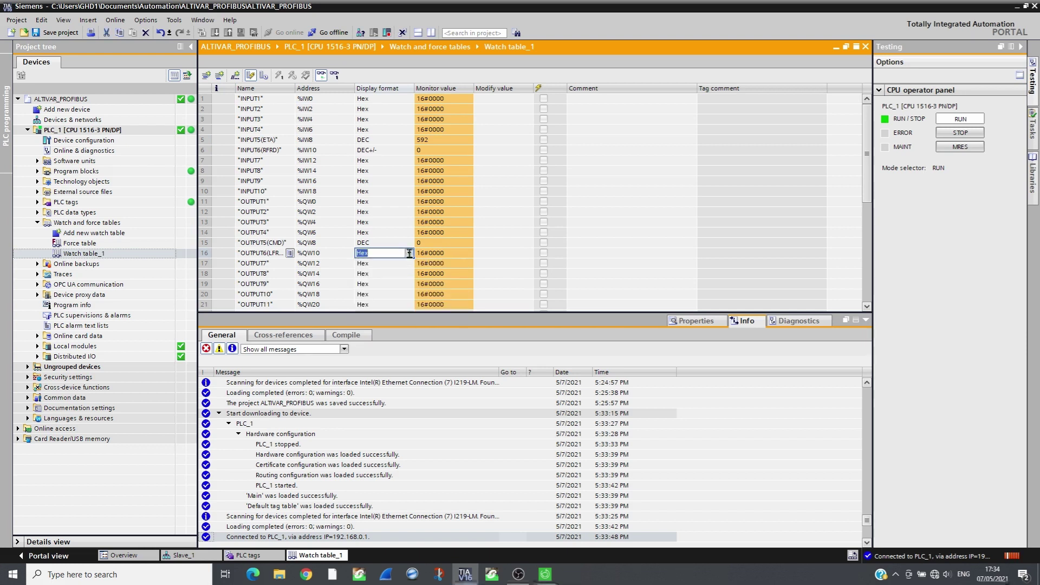
click(409, 253)
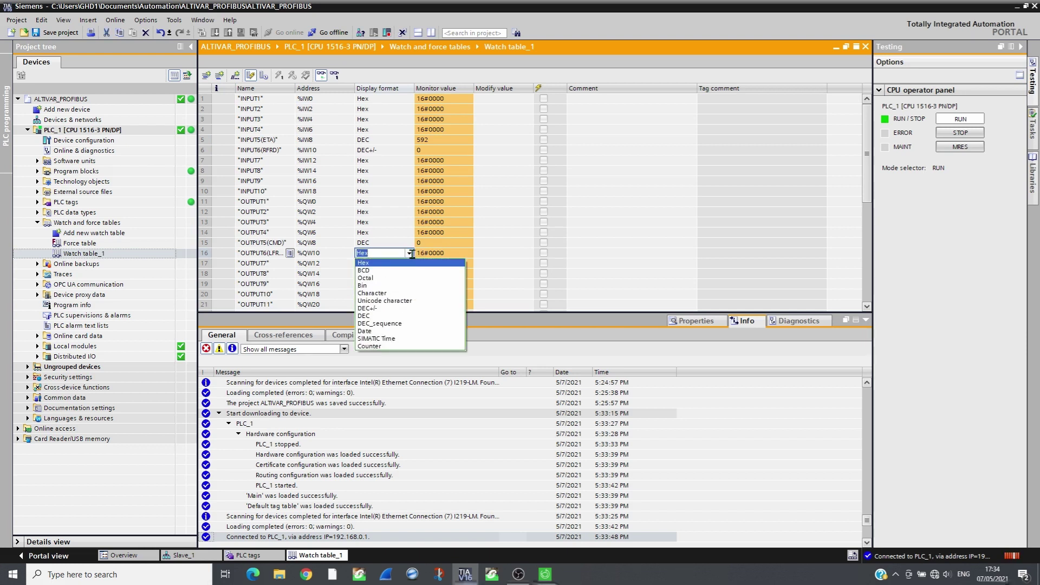
click(379, 307)
click(385, 264)
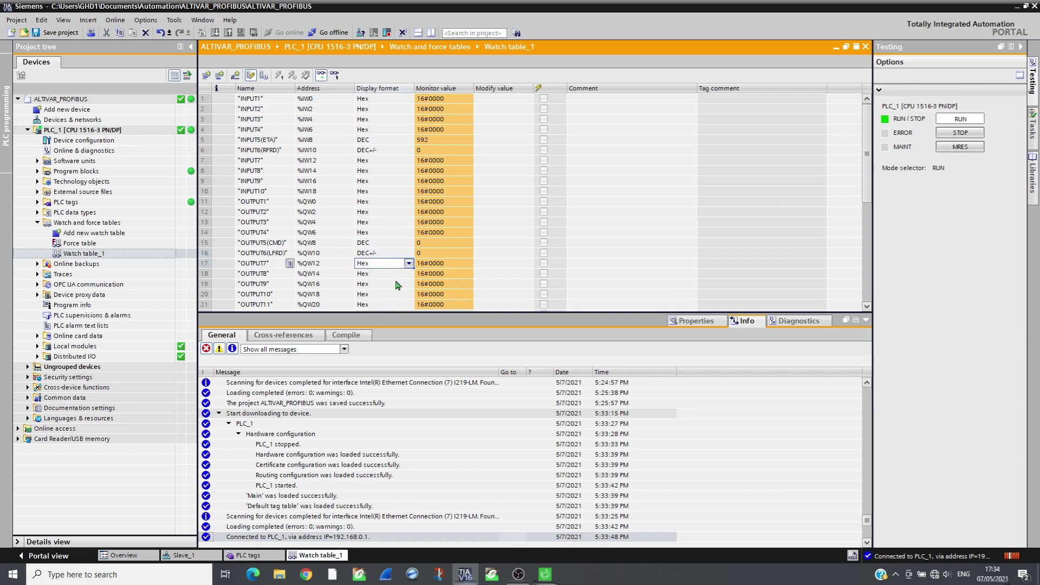
click(494, 241)
Write command word 6, then 7, to OUTPUT5(CMD) with Modify now.
text(6)
key(Return)
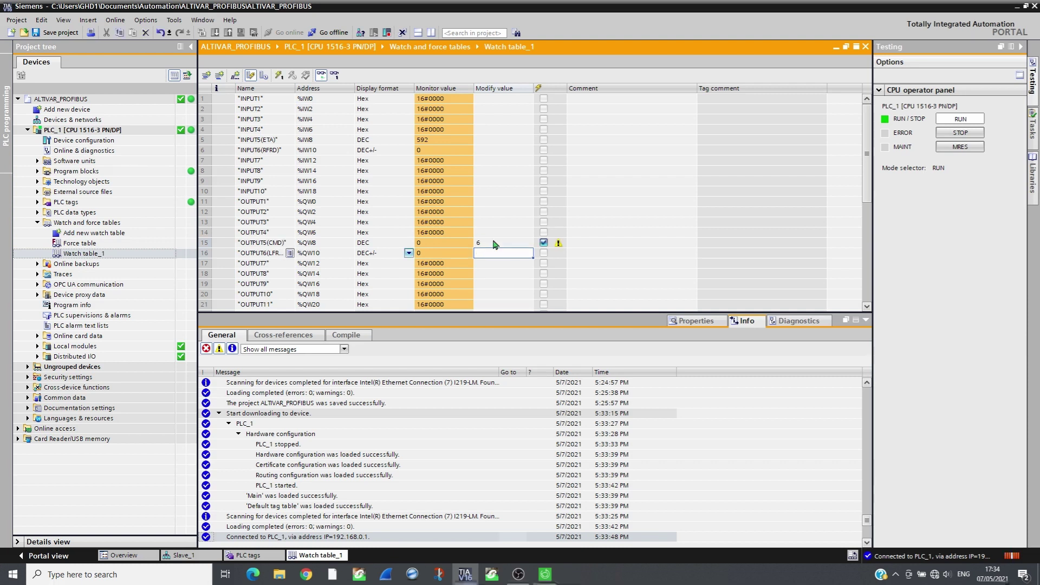
click(280, 76)
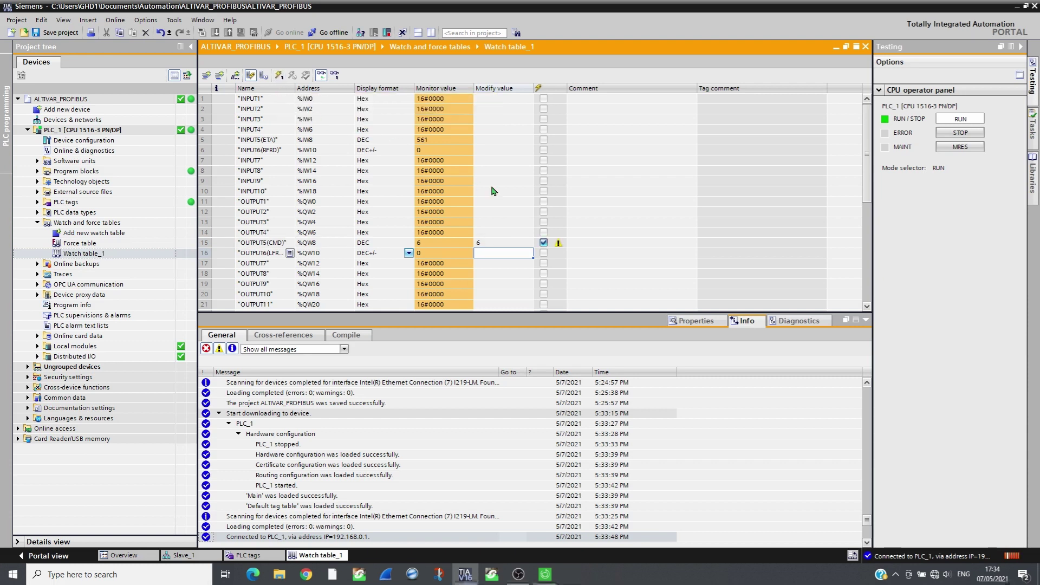
click(494, 246)
click(493, 246)
text(7)
key(Return)
click(278, 74)
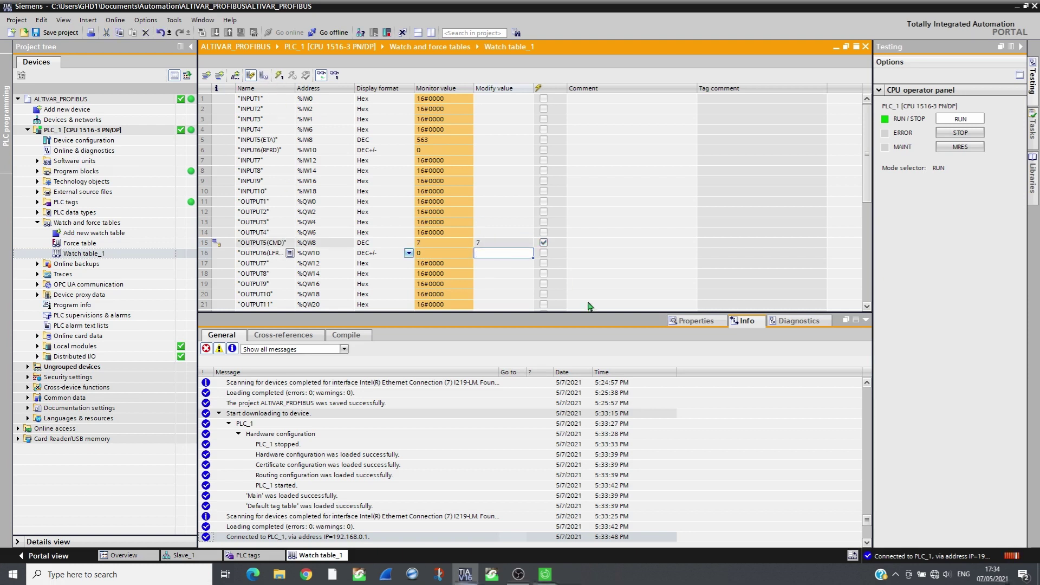
Write speed reference 1500 to OUTPUT6(LFRD) with Modify now.
click(505, 252)
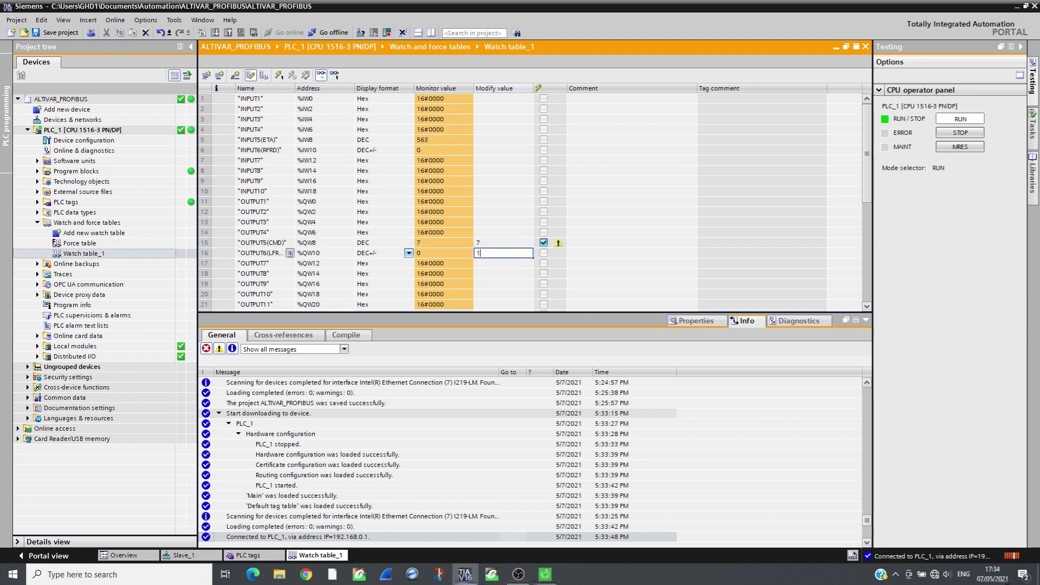
text(1500)
key(Return)
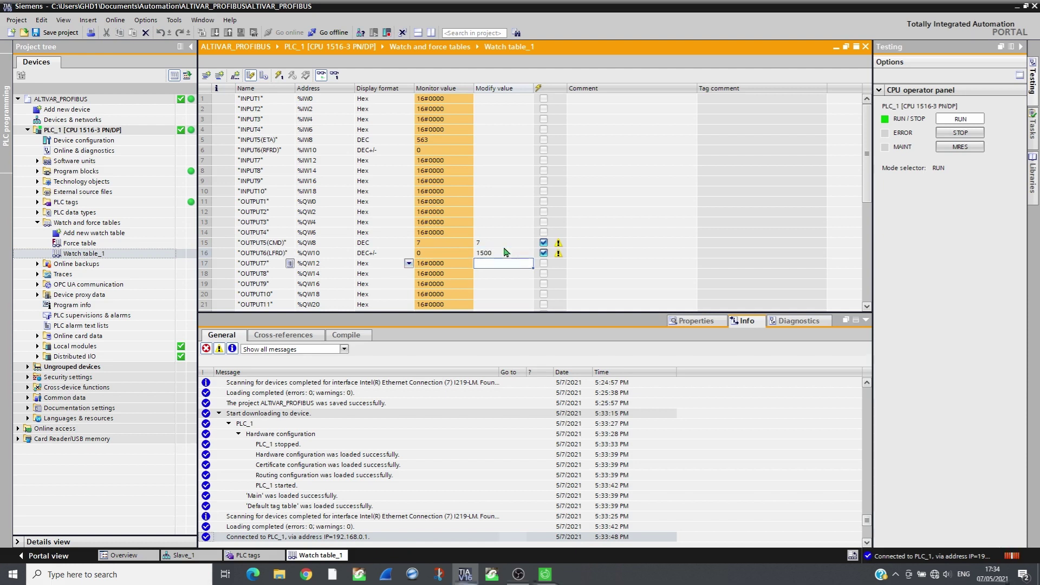
click(279, 75)
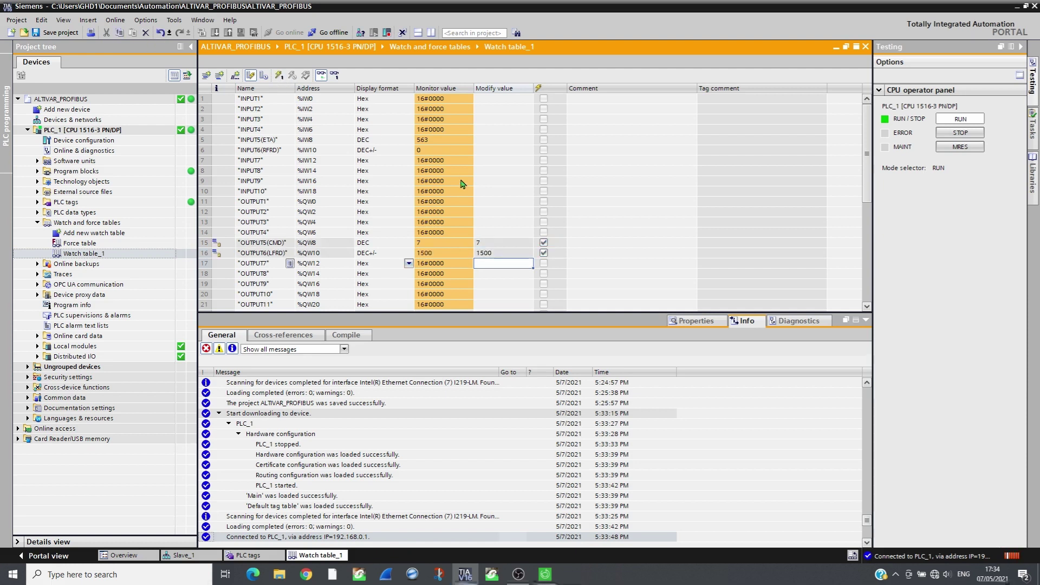
Enter 15 as the new modify value for OUTPUT5(CMD).
click(487, 245)
click(487, 246)
text(15)
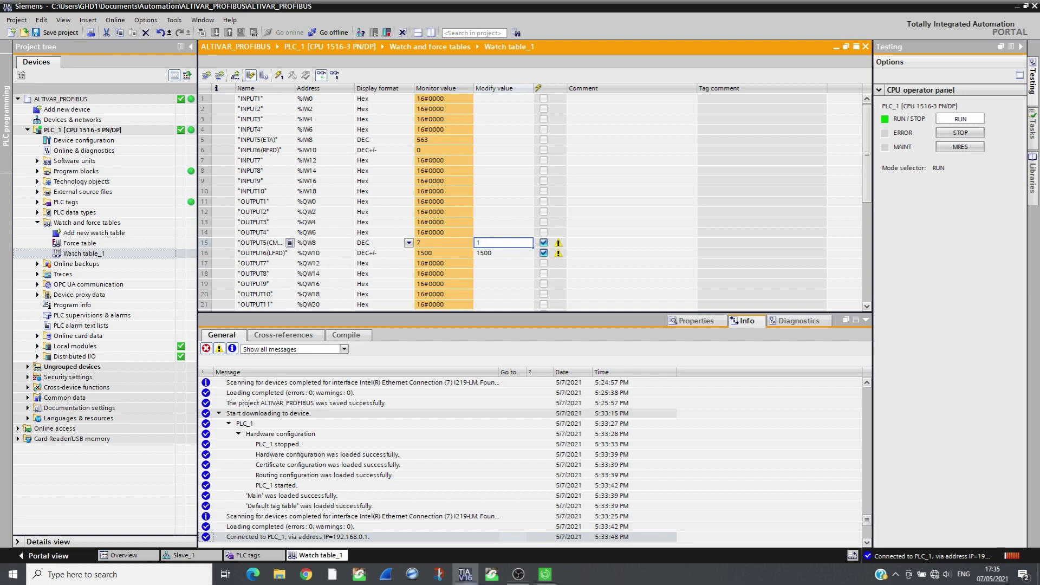